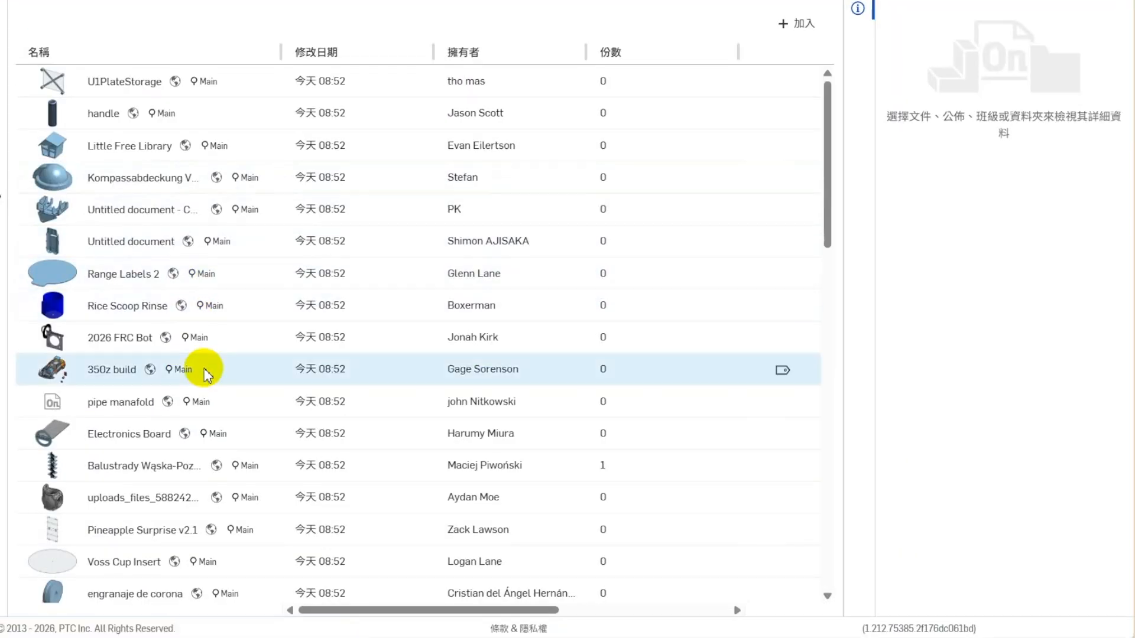
pyautogui.scroll(-3, 172, 380)
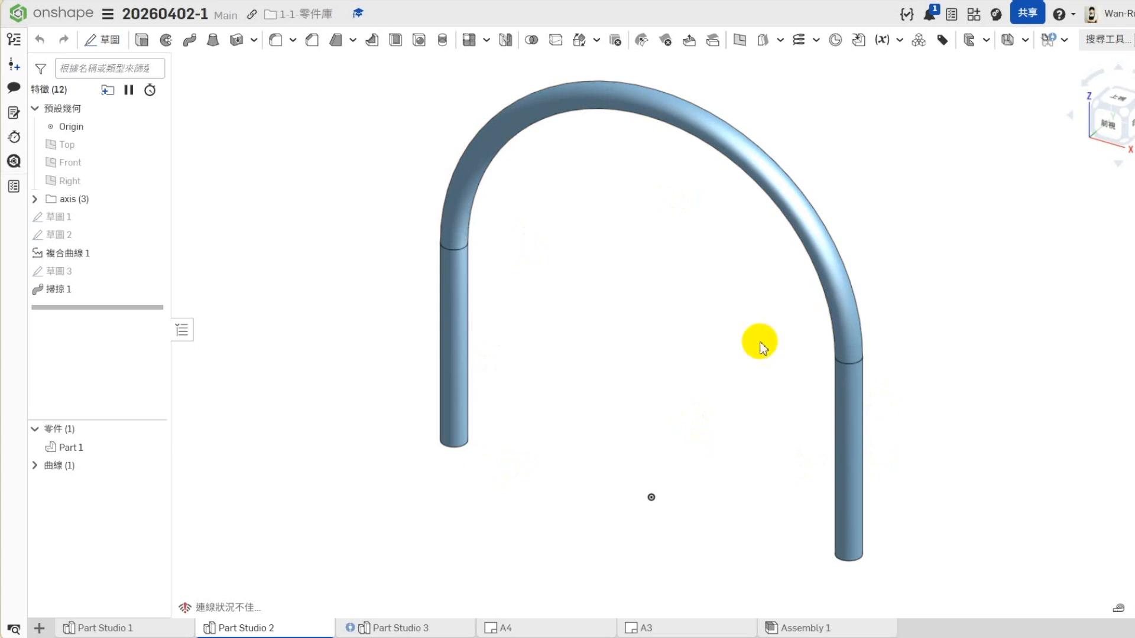
# Roll the feature history back to before the sweep and show Sketch 3 to examine the profile.
pyautogui.moveTo(38, 307); pyautogui.dragTo(248, 284)
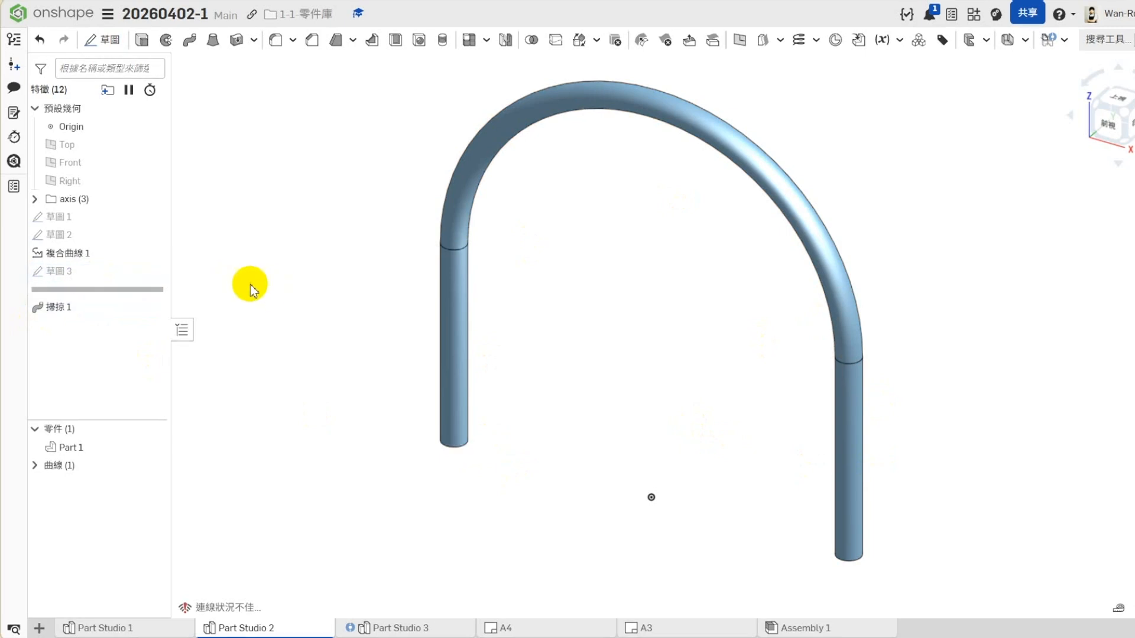
pyautogui.click(157, 271)
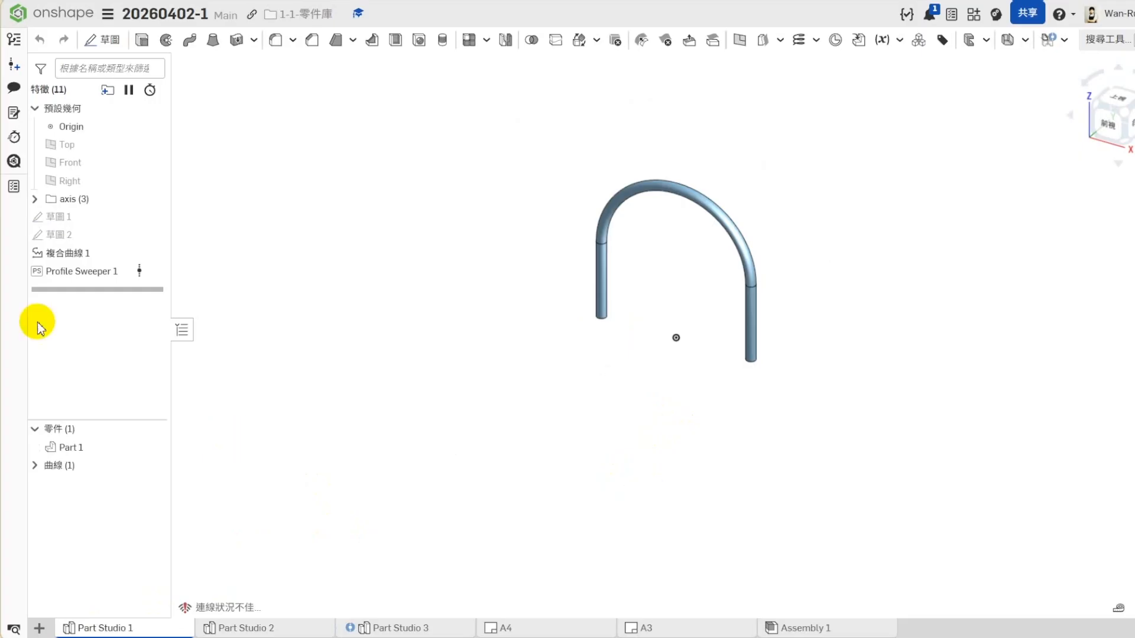
# Step the Part Studio 1 history from Sketch 1 to the composite curve, showing Sketch 1 for review and hiding it again.
pyautogui.moveTo(103, 291); pyautogui.dragTo(94, 228)
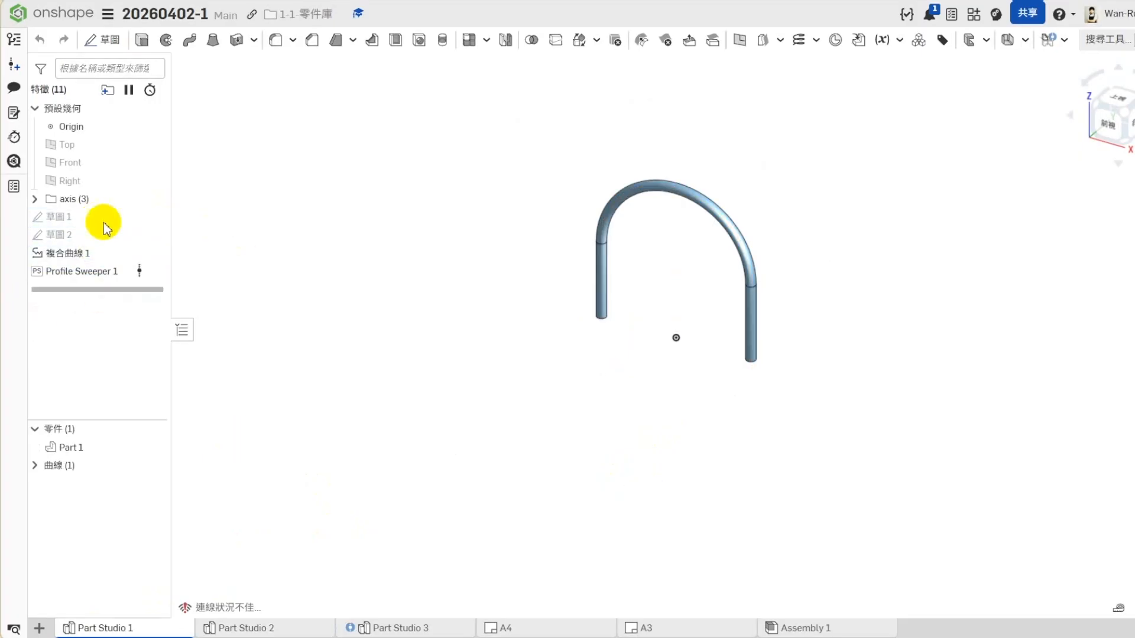
pyautogui.click(153, 217)
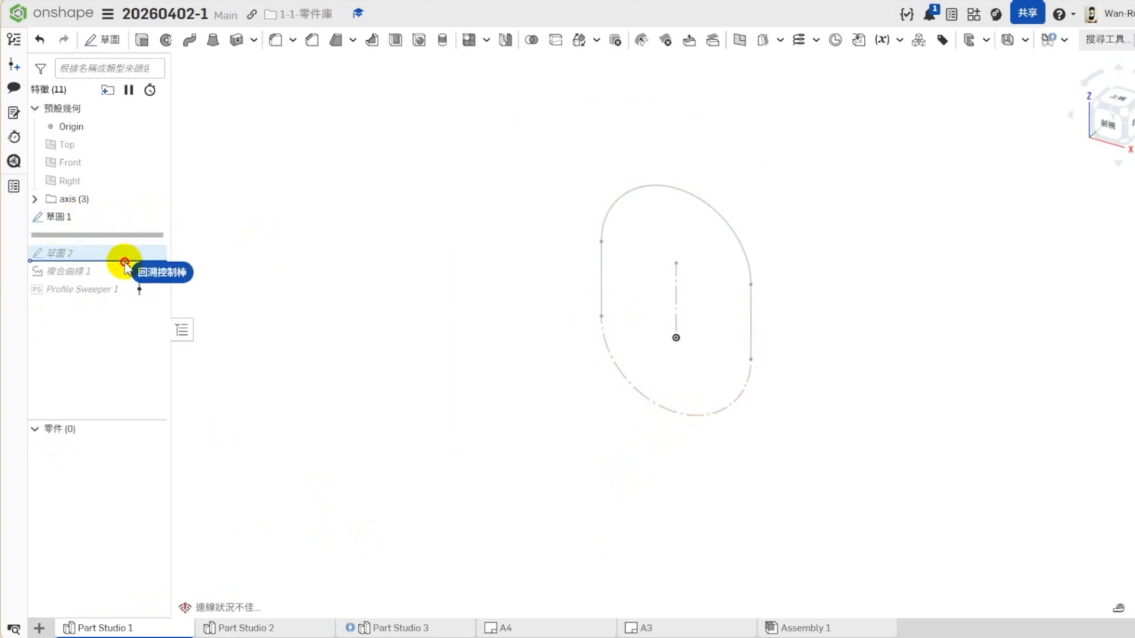
pyautogui.moveTo(83, 235); pyautogui.dragTo(62, 271)
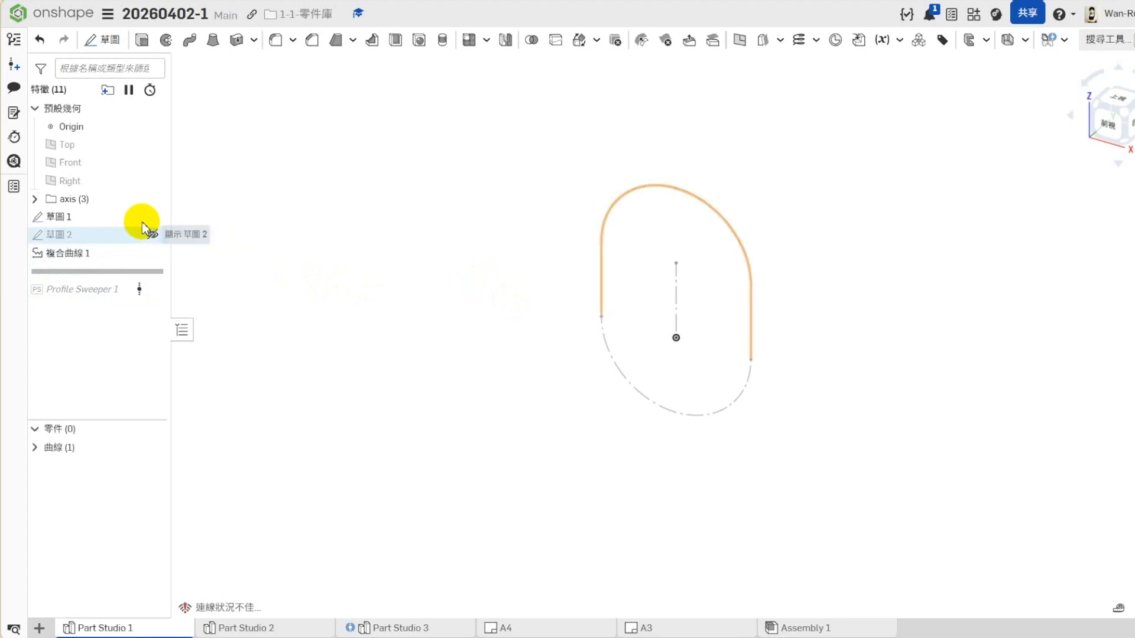
pyautogui.click(152, 217)
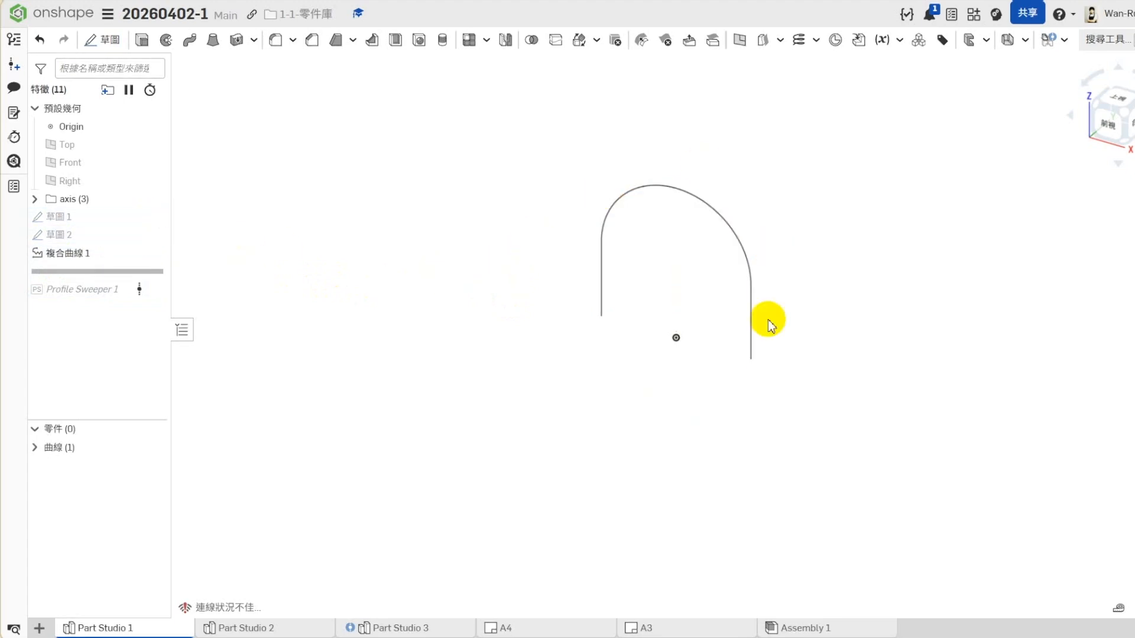
# Restore the history past Profile Sweeper 1, open that feature for editing and try the Rectangle profile.
pyautogui.moveTo(109, 271); pyautogui.dragTo(78, 290)
pyautogui.rightClick(79, 275)
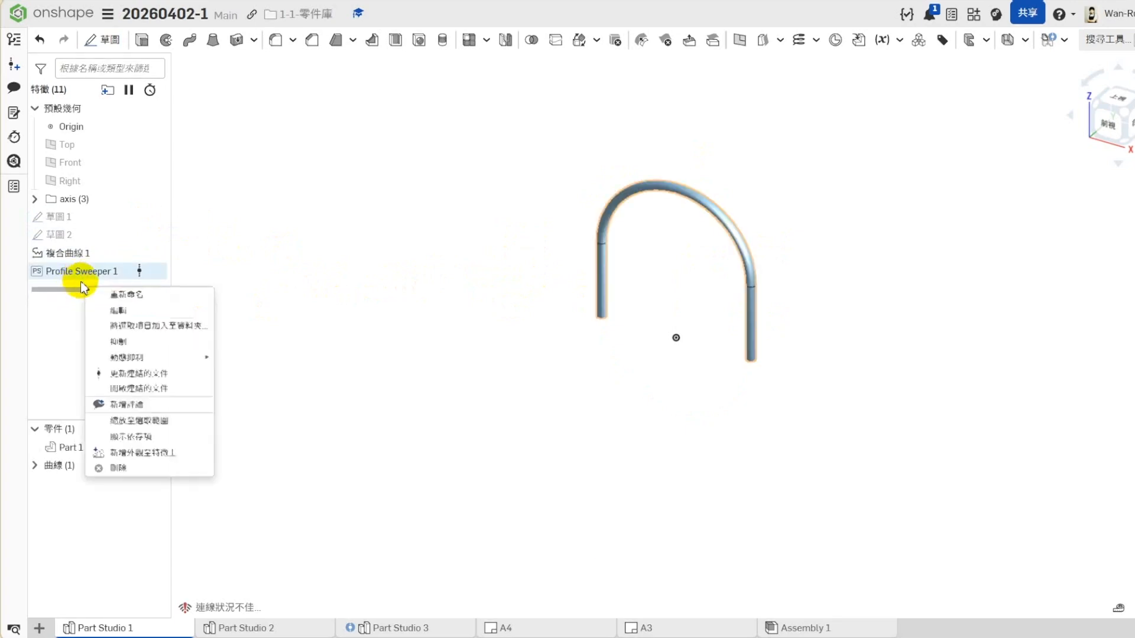
pyautogui.click(126, 310)
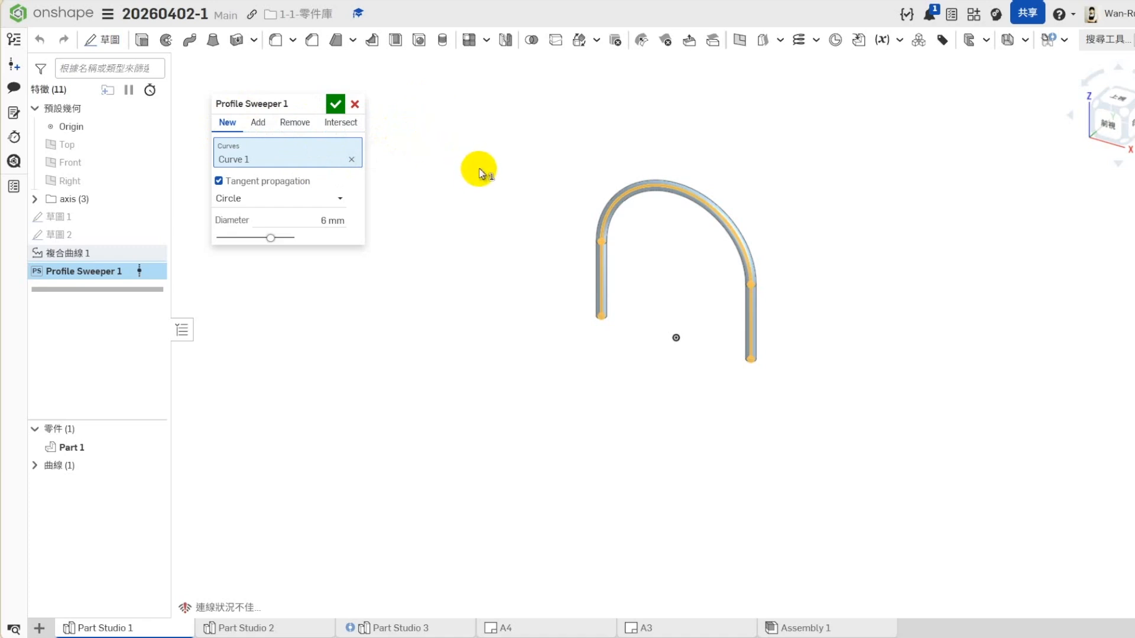
pyautogui.click(339, 199)
pyautogui.click(297, 244)
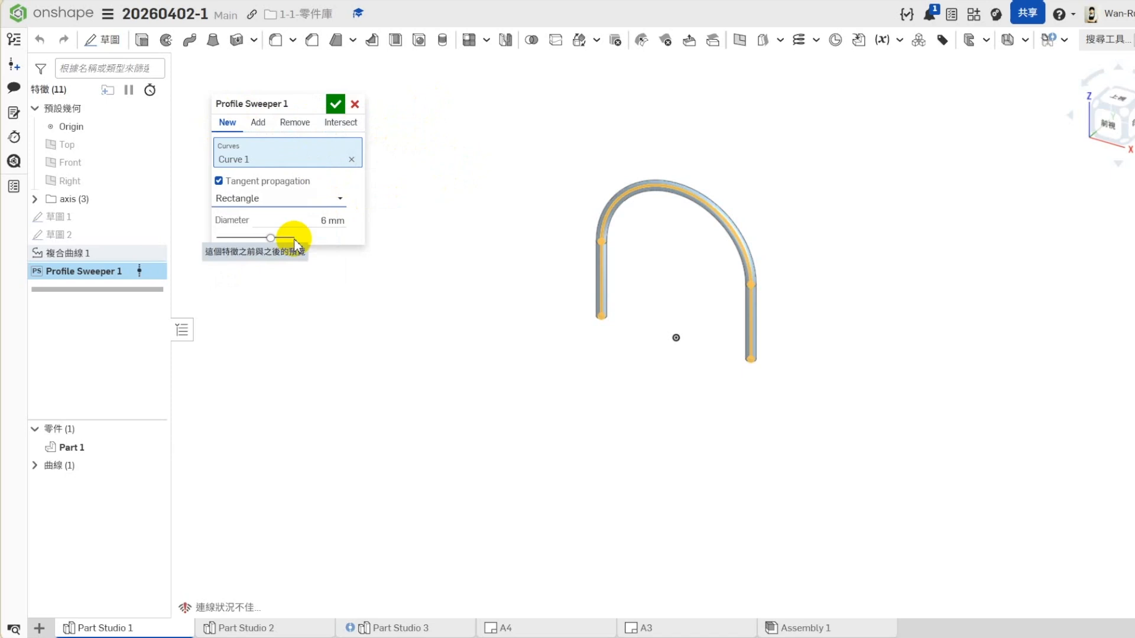
pyautogui.click(326, 221)
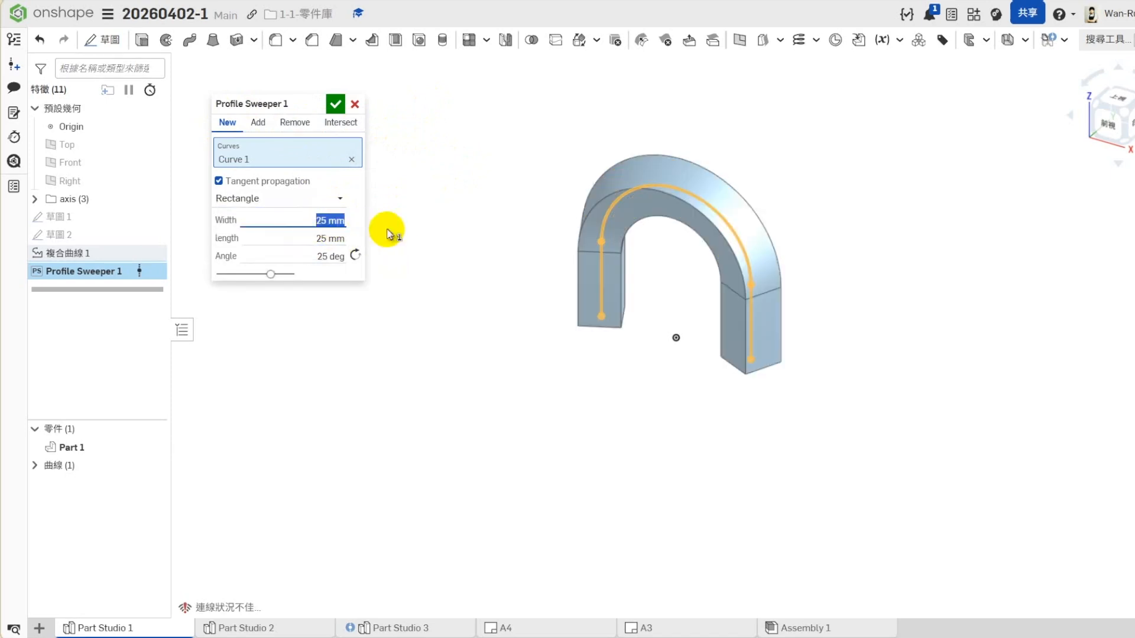
# Try rotating the rectangular profile to angles of 0, 10, 20 and 45 degrees, and back to 0.
pyautogui.click(319, 256)
pyautogui.write('0')
pyautogui.press('Return')
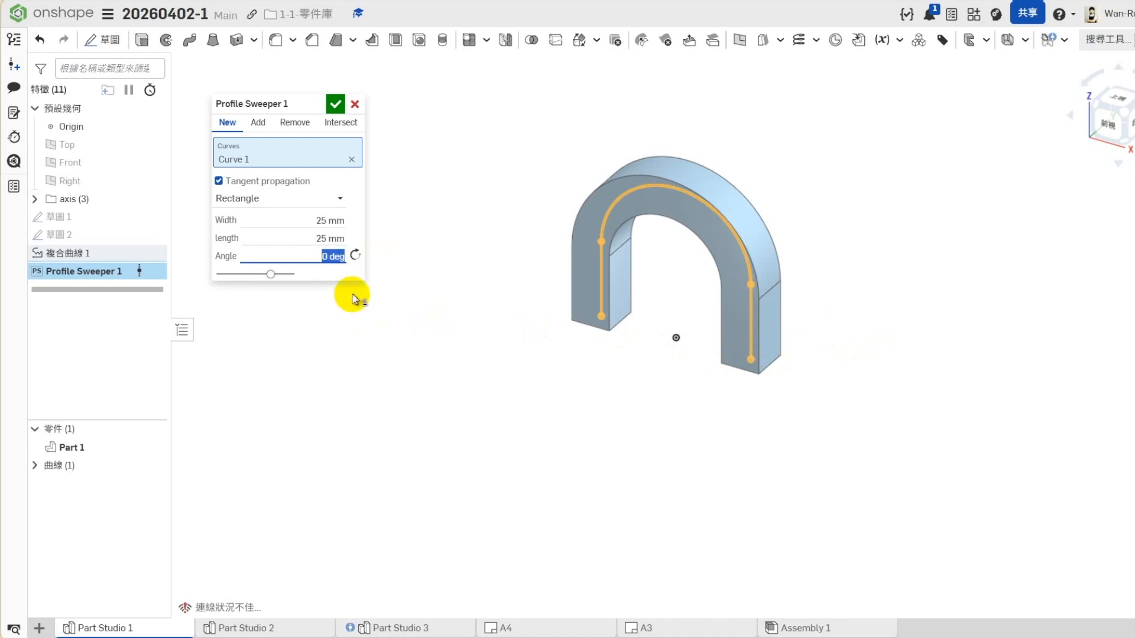
pyautogui.write('10')
pyautogui.press('Return')
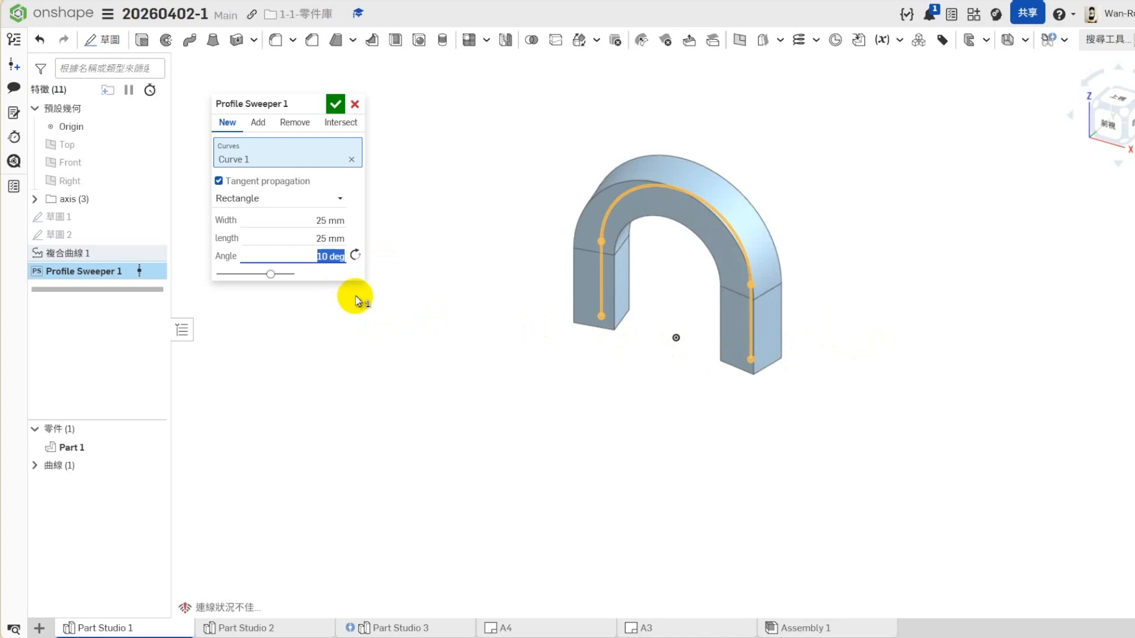
pyautogui.write('20')
pyautogui.press('Return')
pyautogui.write('45')
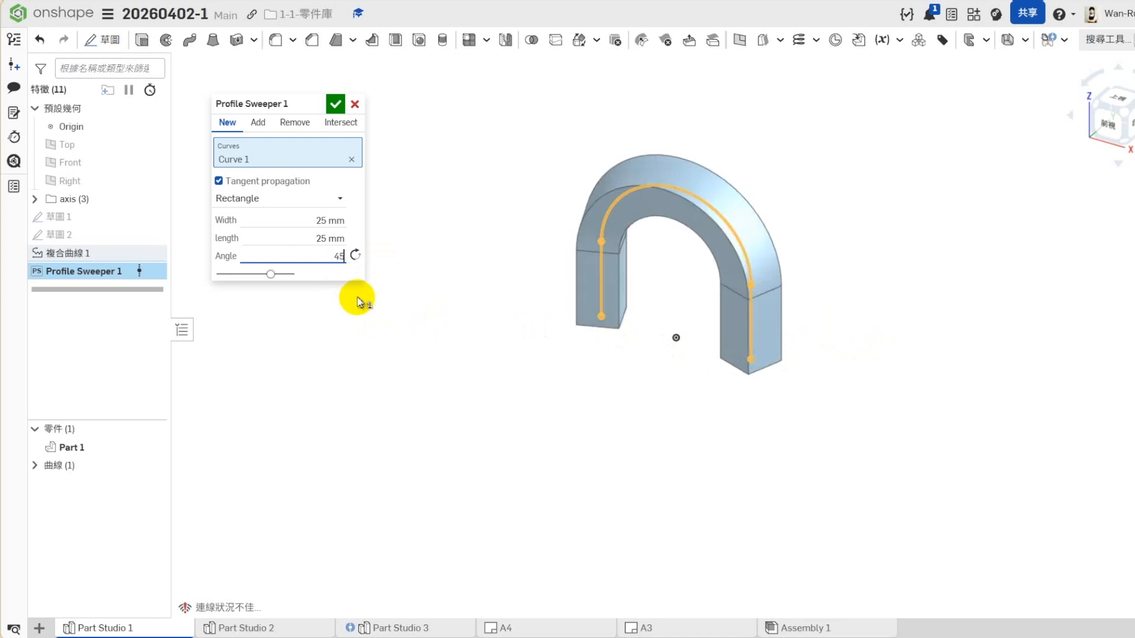
pyautogui.press('Return')
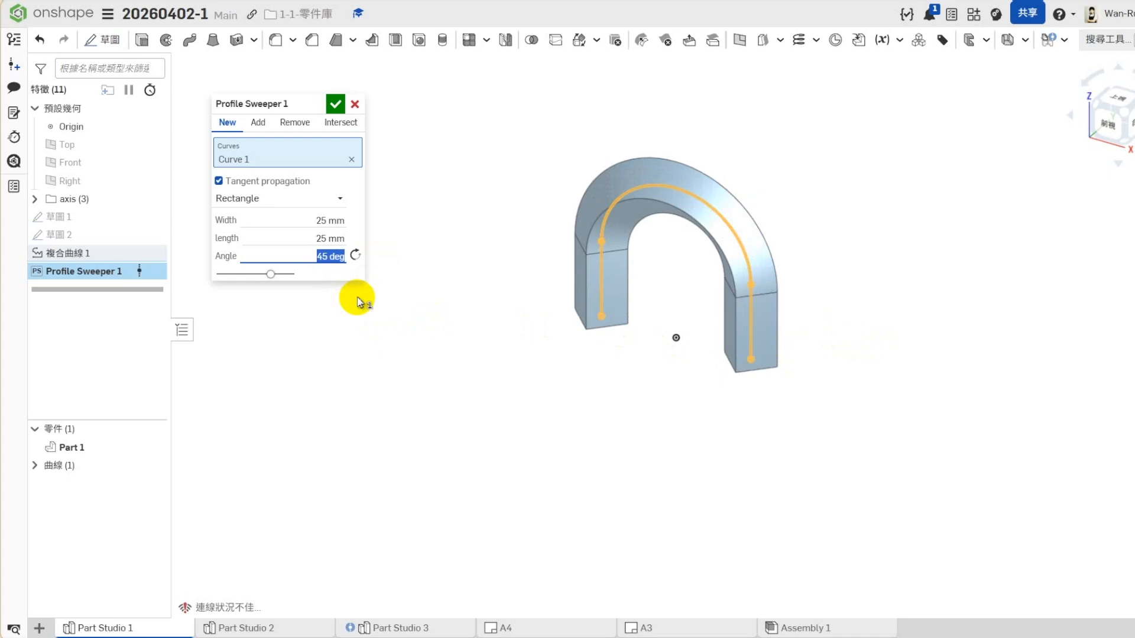
pyautogui.write('0')
pyautogui.press('Return')
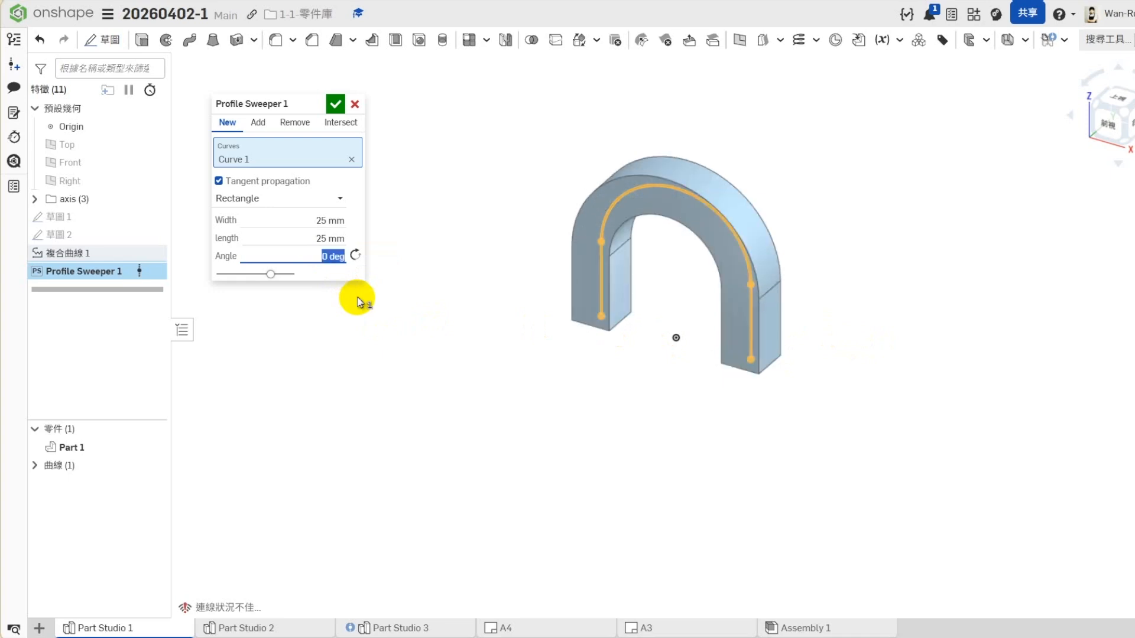
# Try the Polygon profile with a different number of sides and discard the Profile Sweeper edit.
pyautogui.click(254, 198)
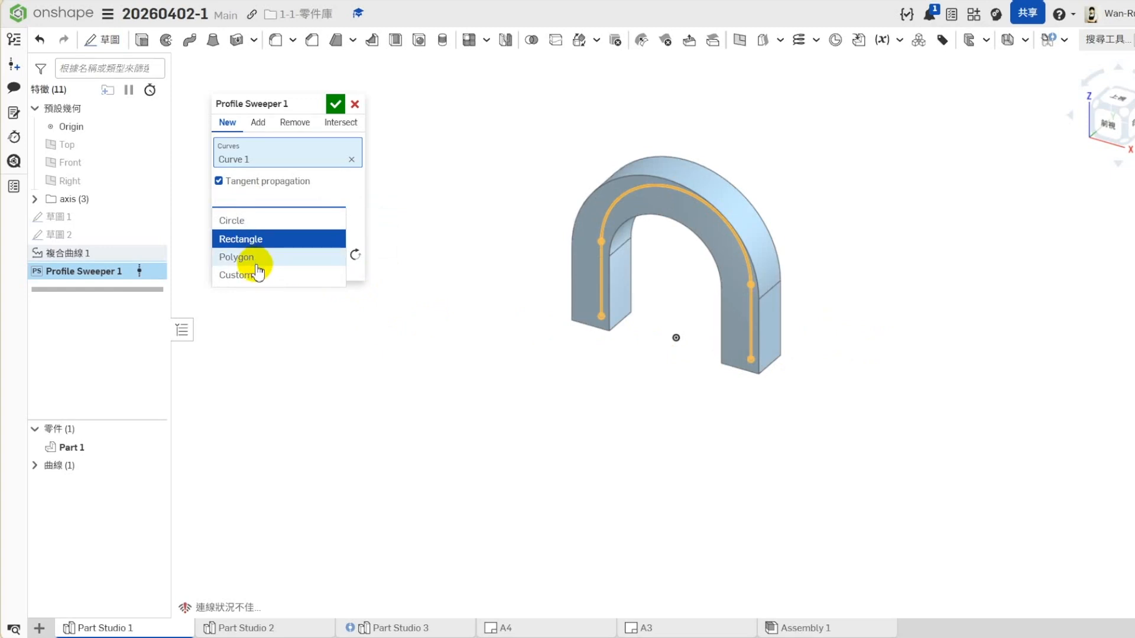
pyautogui.click(254, 260)
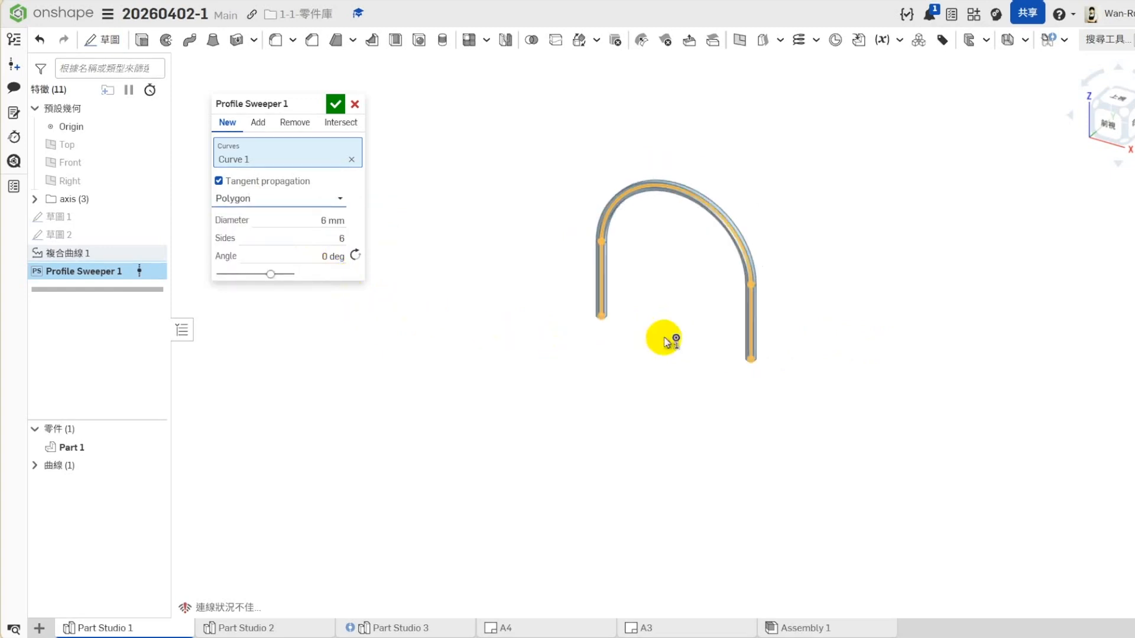
pyautogui.scroll(6, 779, 376)
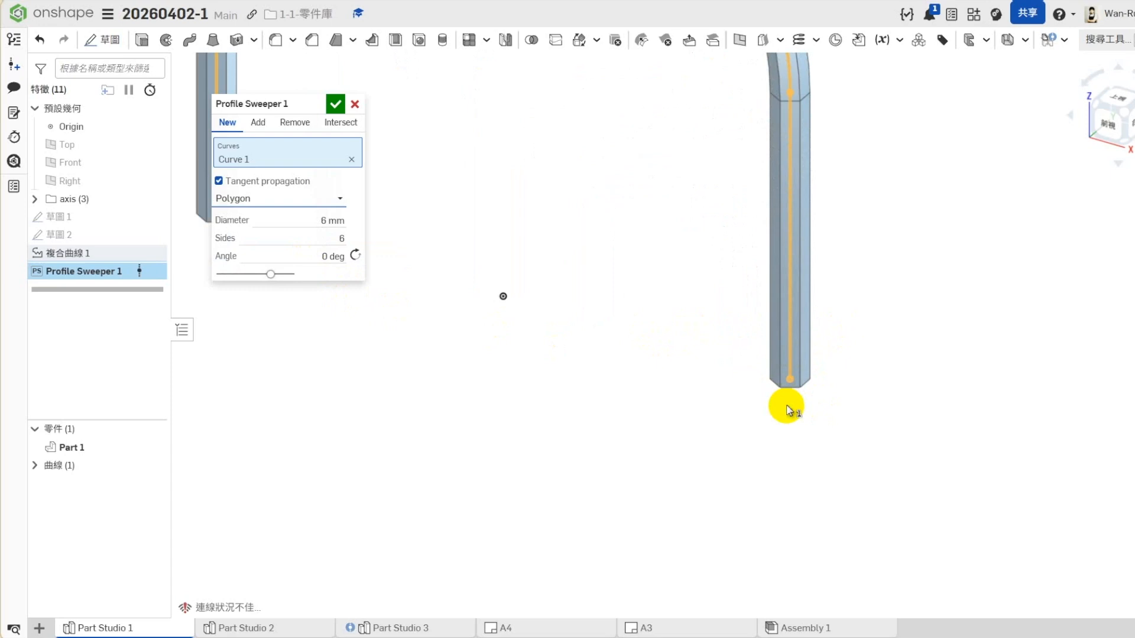
pyautogui.click(329, 240)
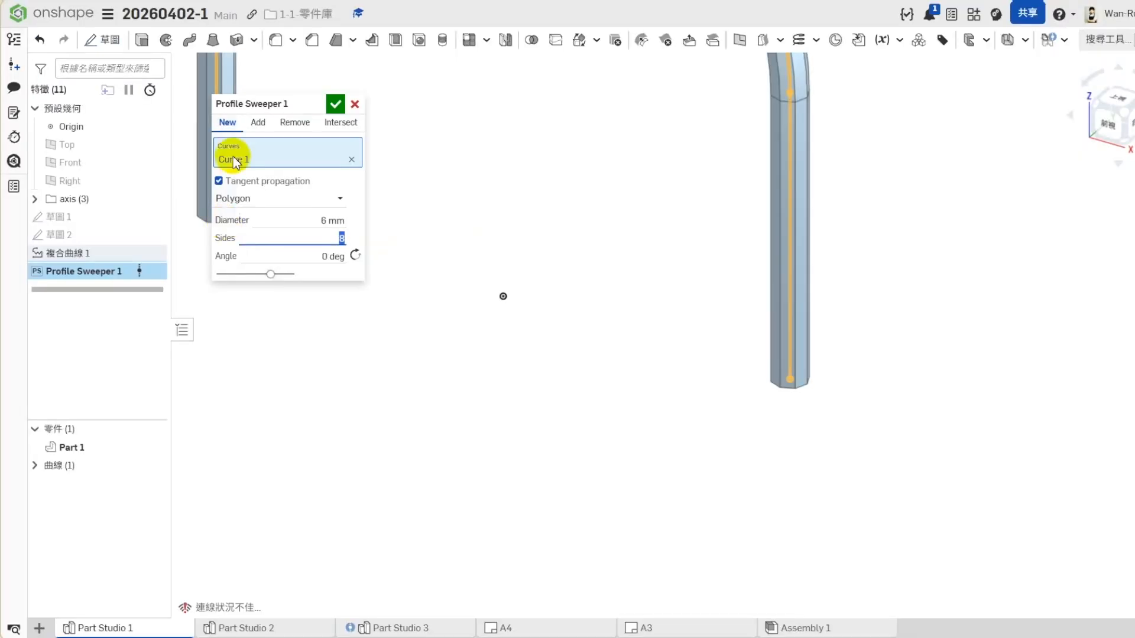
pyautogui.click(355, 106)
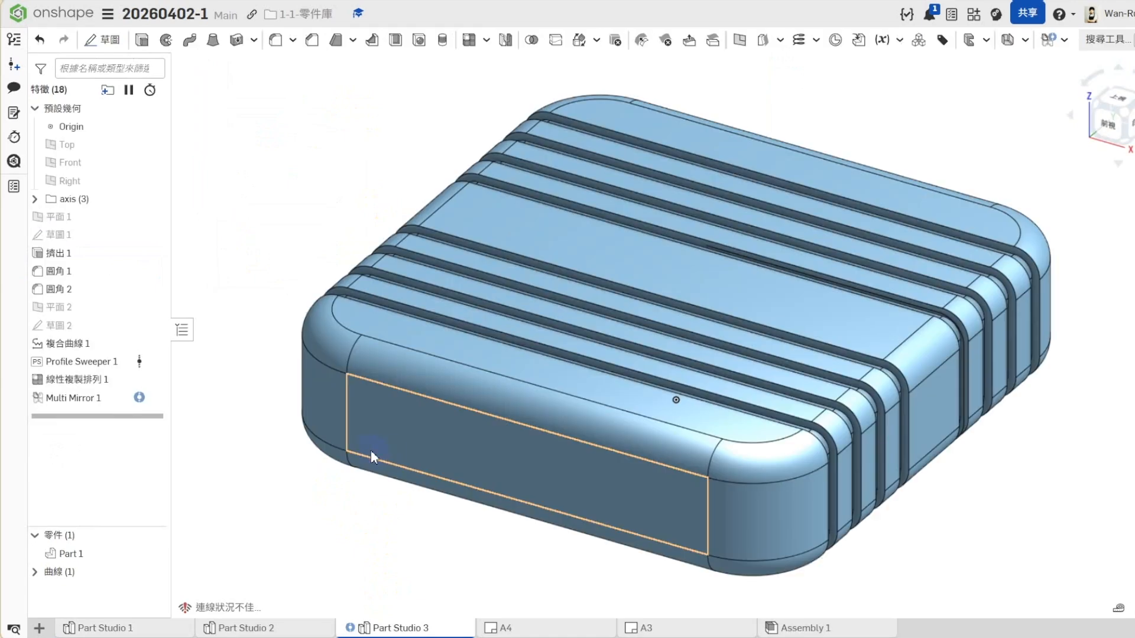
# Examine the Multi Mirror 1 settings and the standard Mirror options for comparison, cancelling both dialogs.
pyautogui.rightClick(71, 400)
pyautogui.click(77, 424)
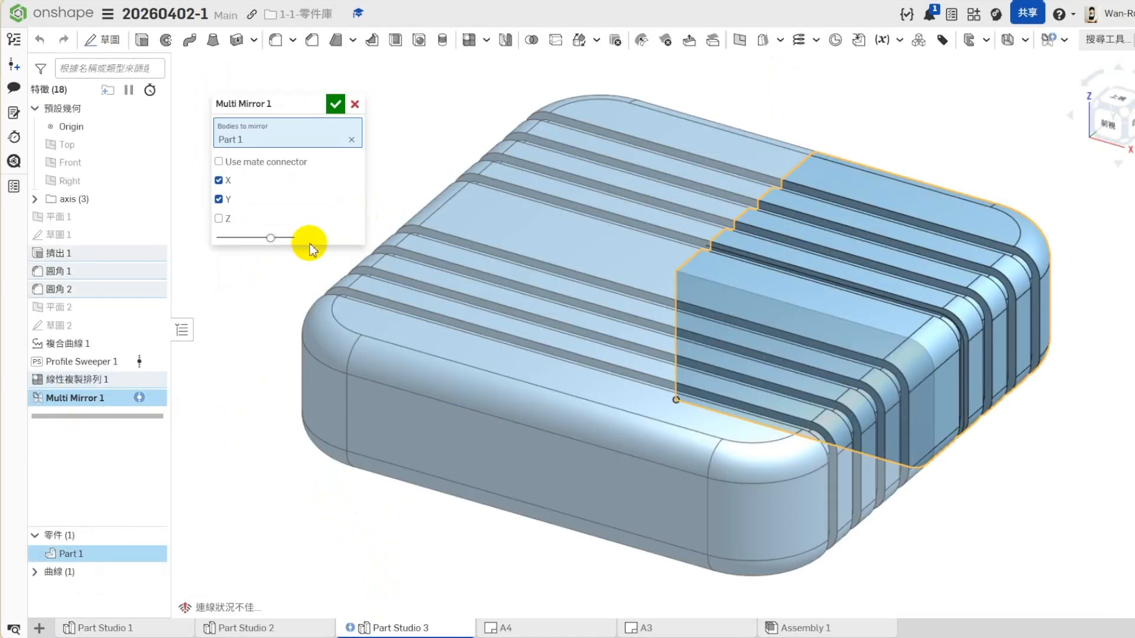
pyautogui.click(354, 105)
pyautogui.click(506, 42)
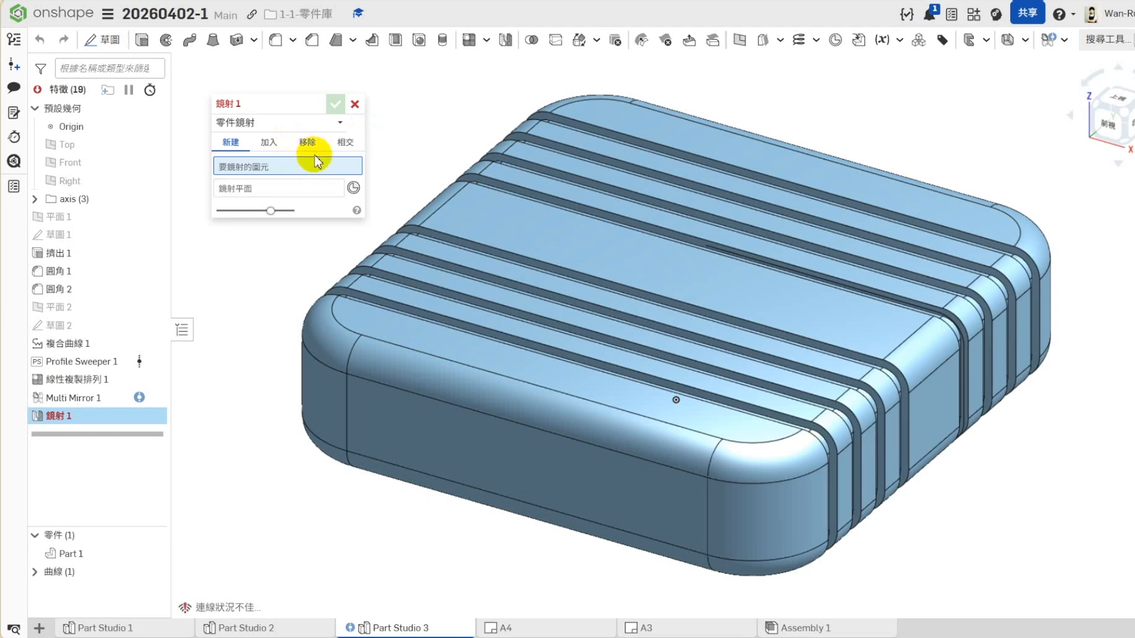
pyautogui.click(354, 105)
# Roll the history back to before the linear pattern and step forward through the pattern and Multi Mirror 1.
pyautogui.moveTo(91, 416); pyautogui.dragTo(96, 374)
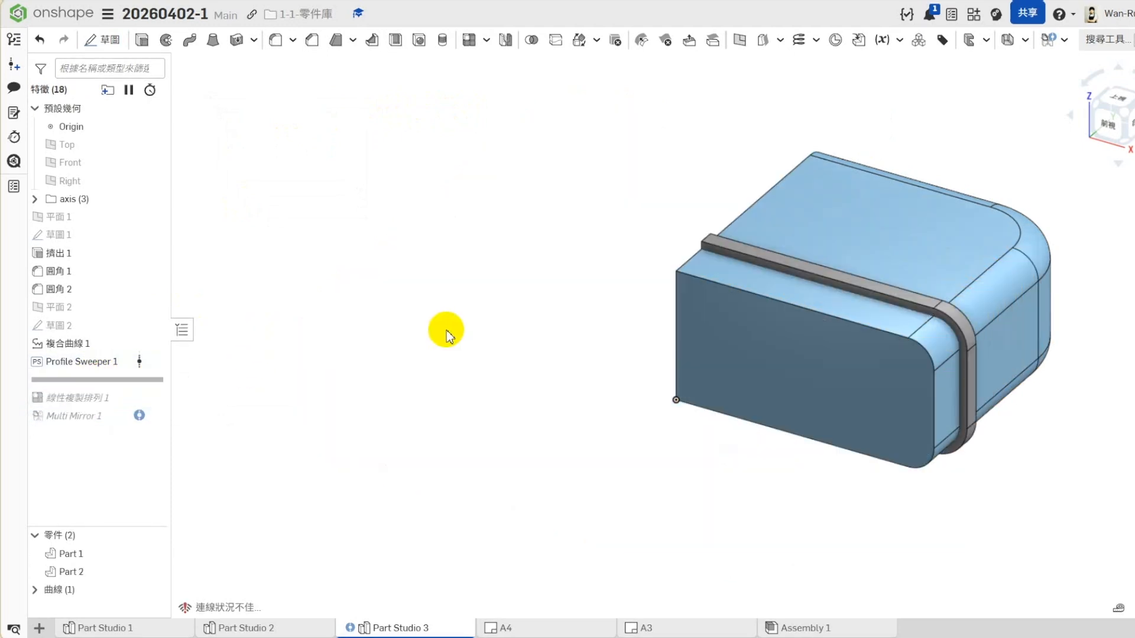
pyautogui.click(96, 397)
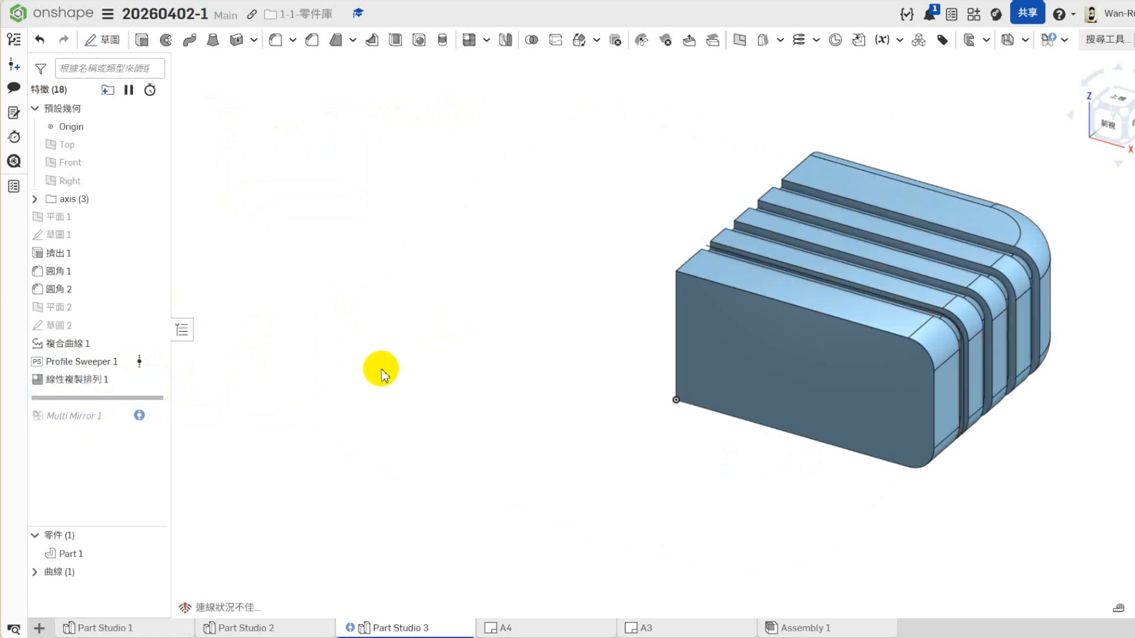
pyautogui.moveTo(121, 397); pyautogui.dragTo(122, 418)
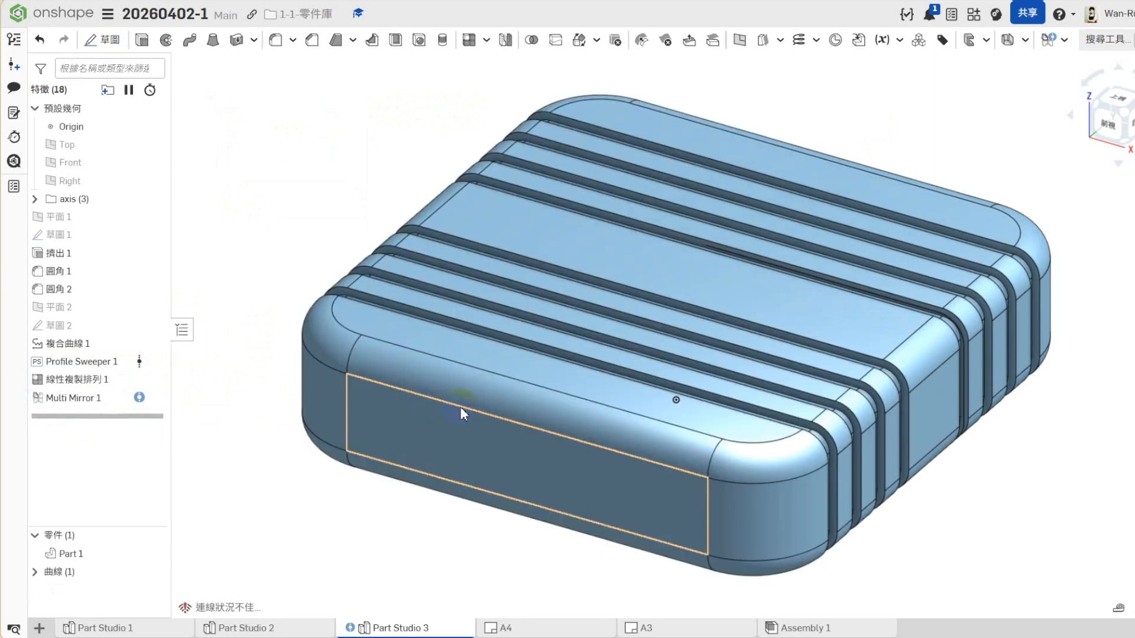
# Reopen Multi Mirror 1 to review its mirrored body and axis options, and close it without changes.
pyautogui.rightClick(90, 398)
pyautogui.click(126, 432)
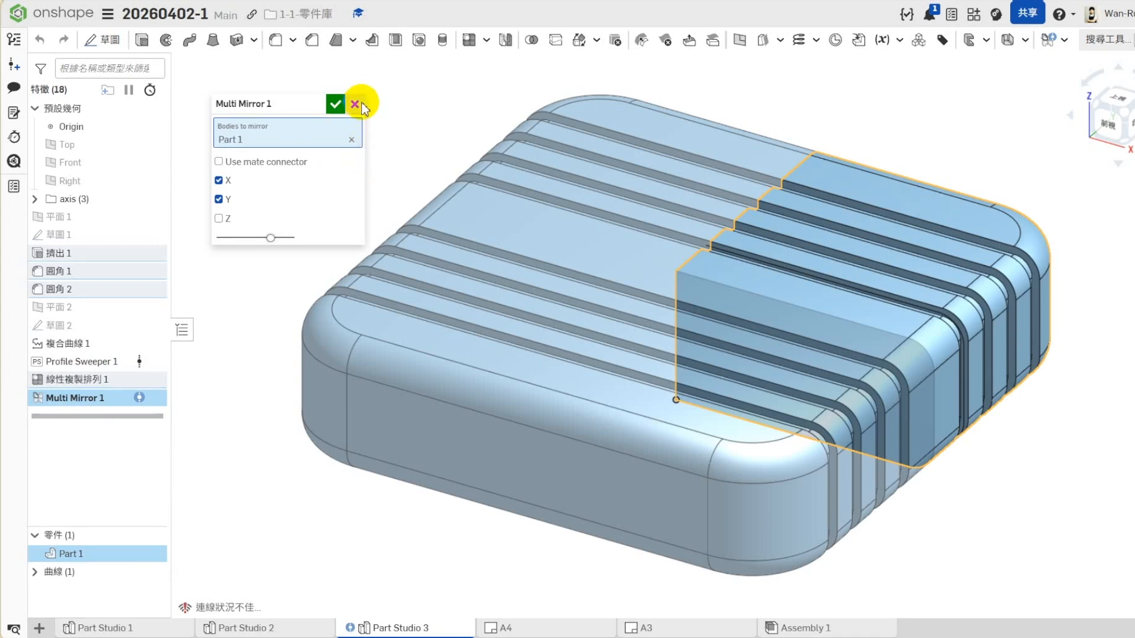
pyautogui.click(356, 104)
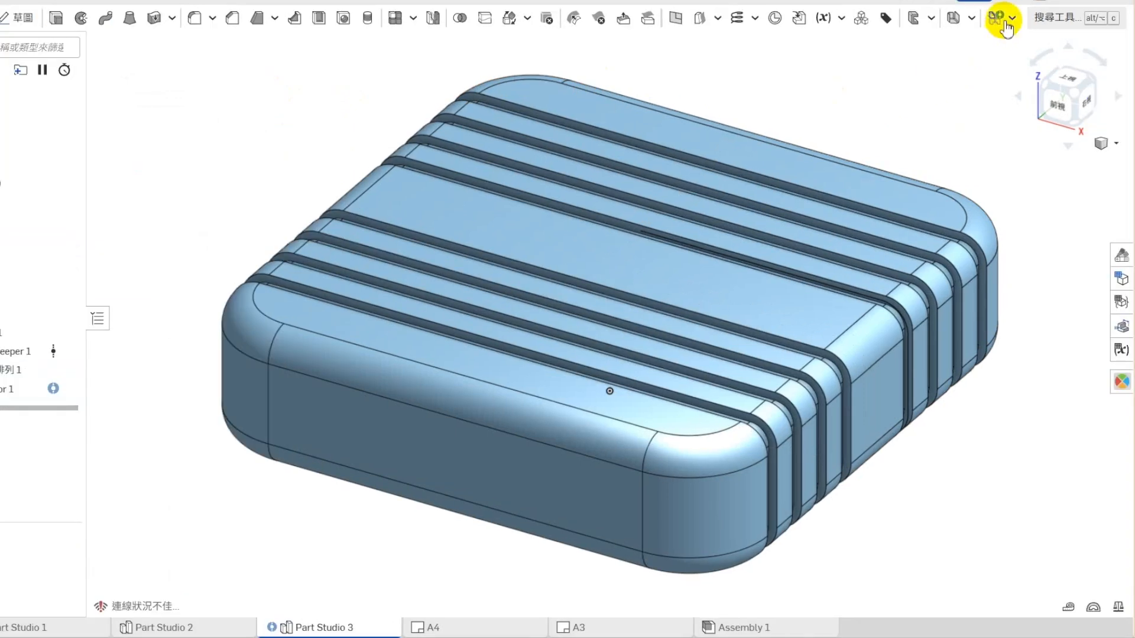
# Open the dialog for adding custom features from other documents, and close it without adding any.
pyautogui.click(1063, 39)
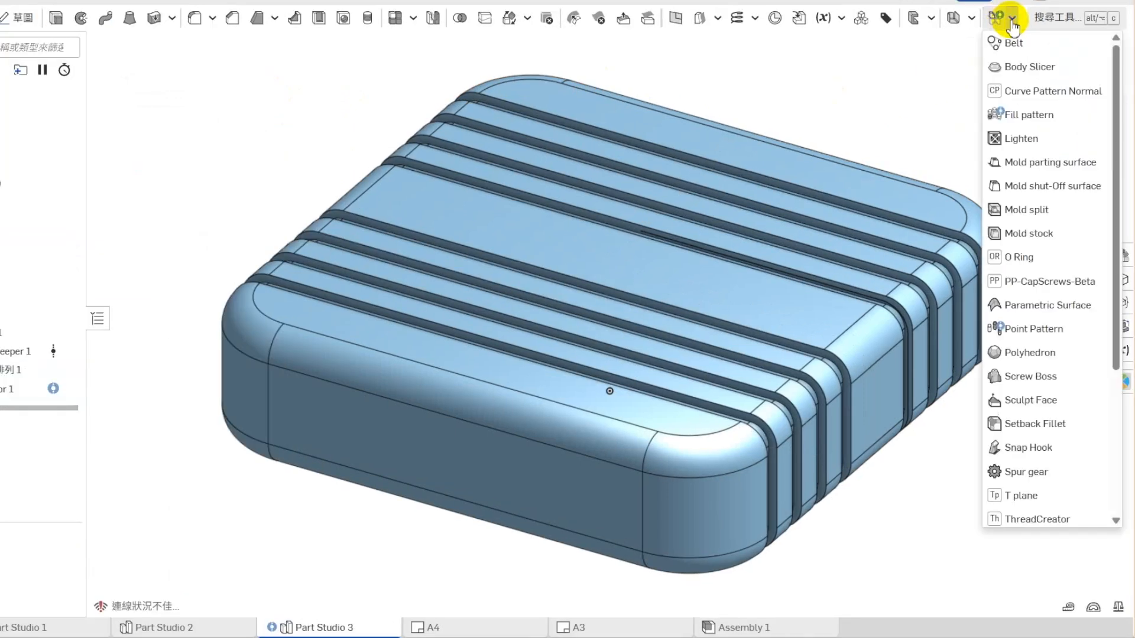
pyautogui.scroll(-4, 1028, 299)
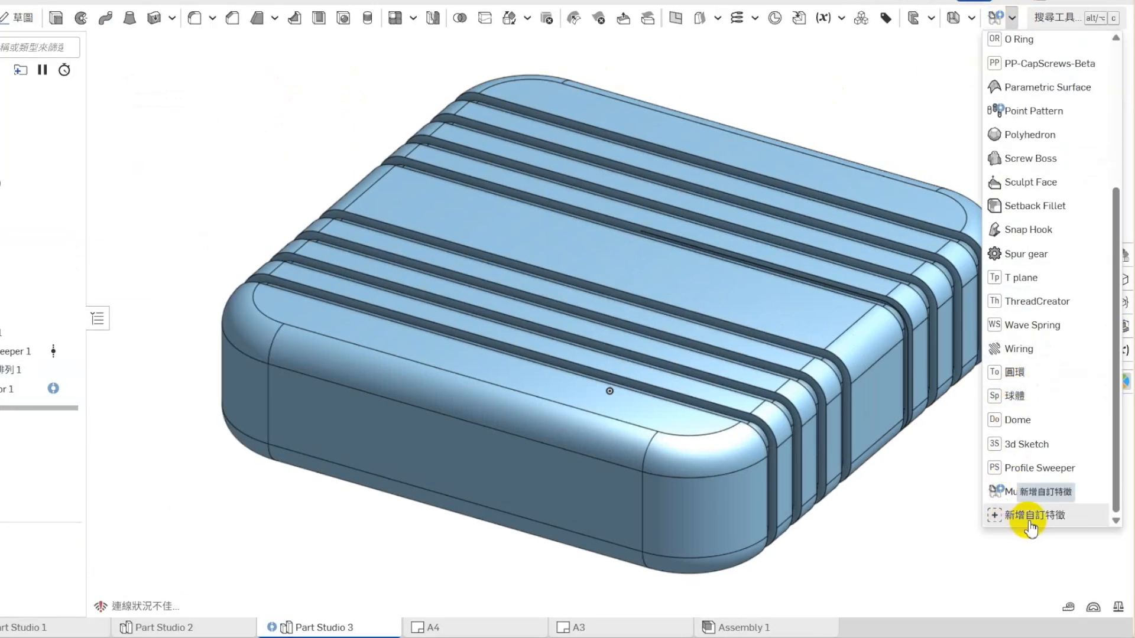
pyautogui.click(1029, 520)
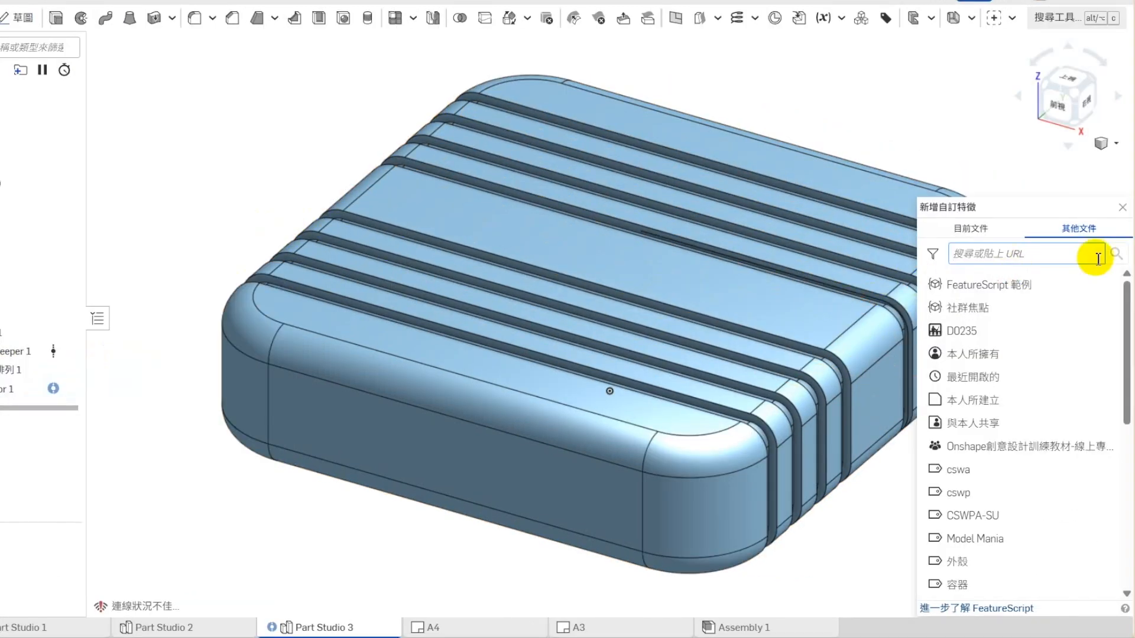
pyautogui.click(1121, 206)
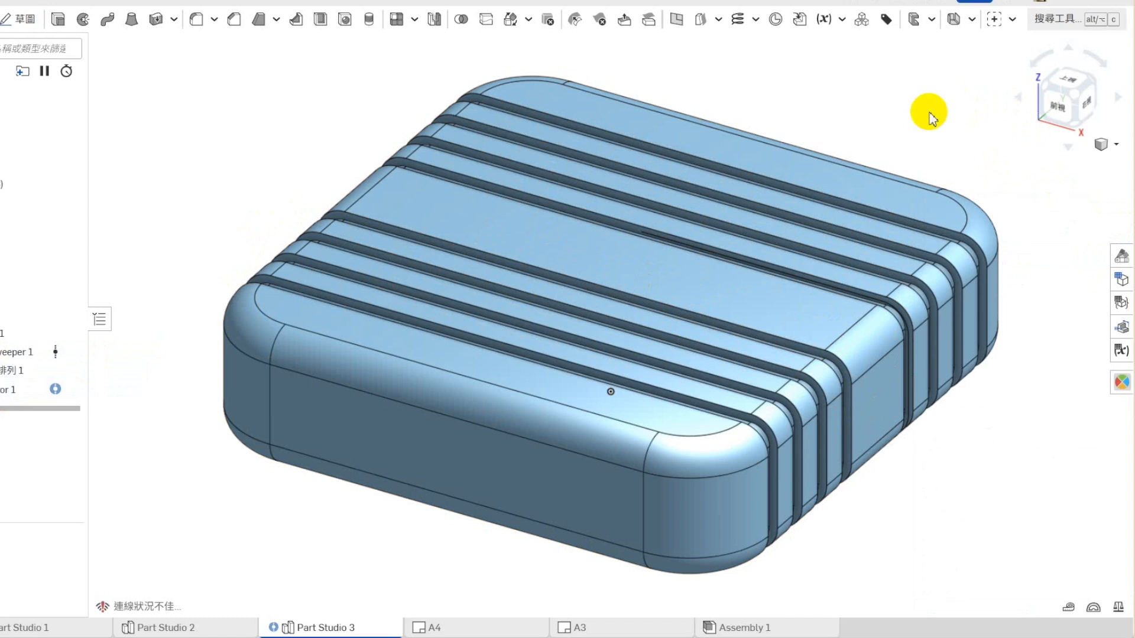
# Look through the list of installed custom features down to Profile Sweeper and Multi Mirror.
pyautogui.click(1012, 19)
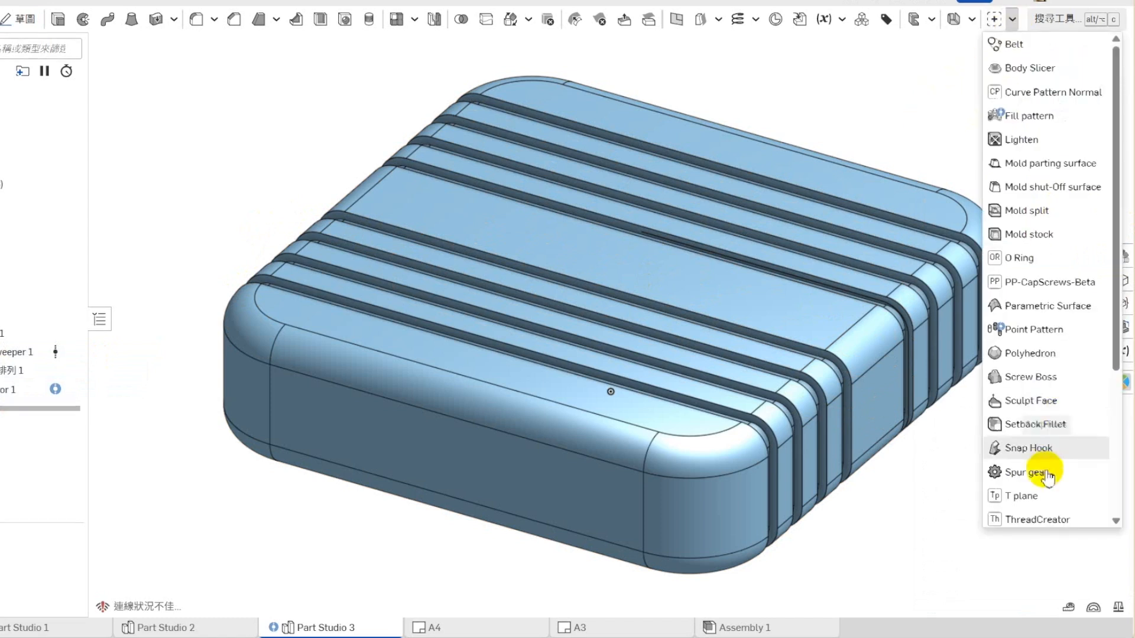
pyautogui.scroll(-4, 1043, 496)
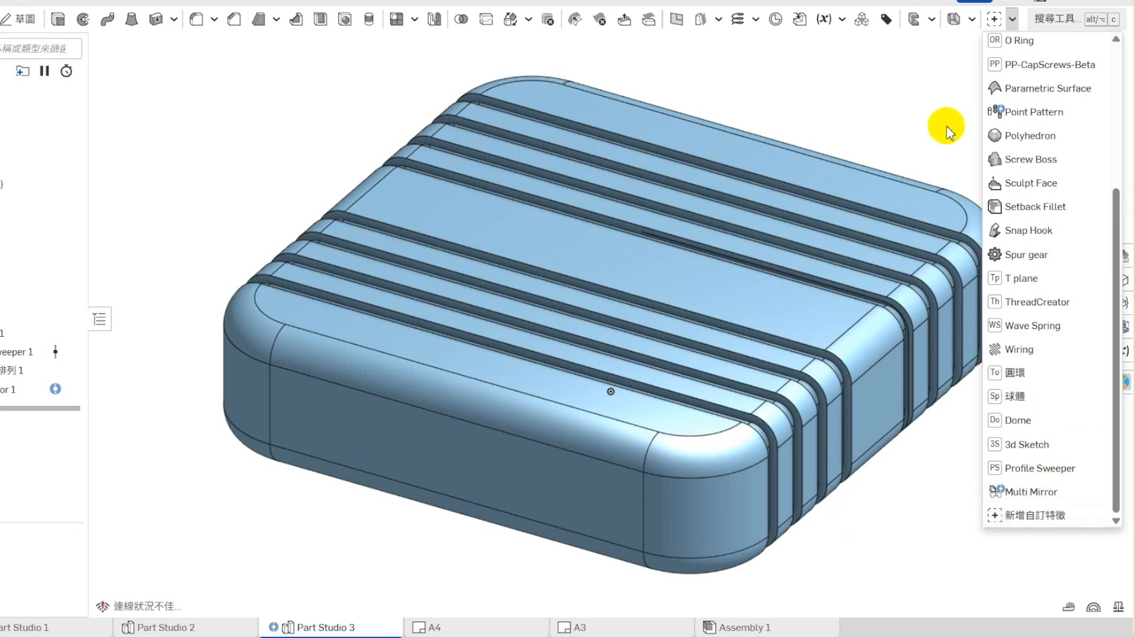
pyautogui.click(950, 106)
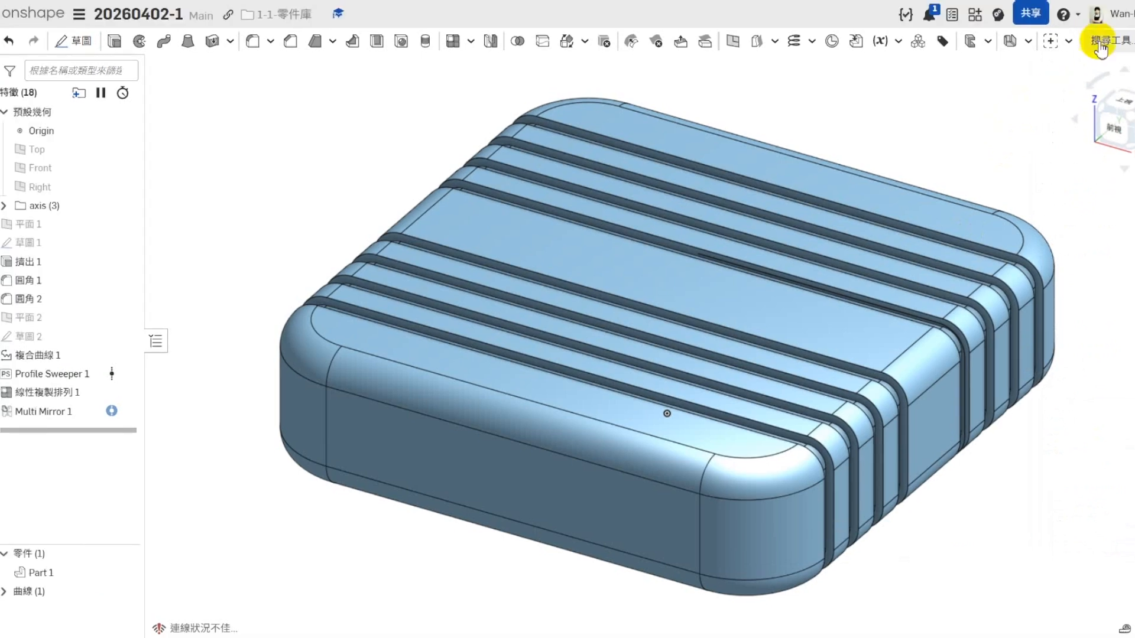
# Open the Onshape forum and translate its page into Traditional Chinese.
pyautogui.click(1082, 19)
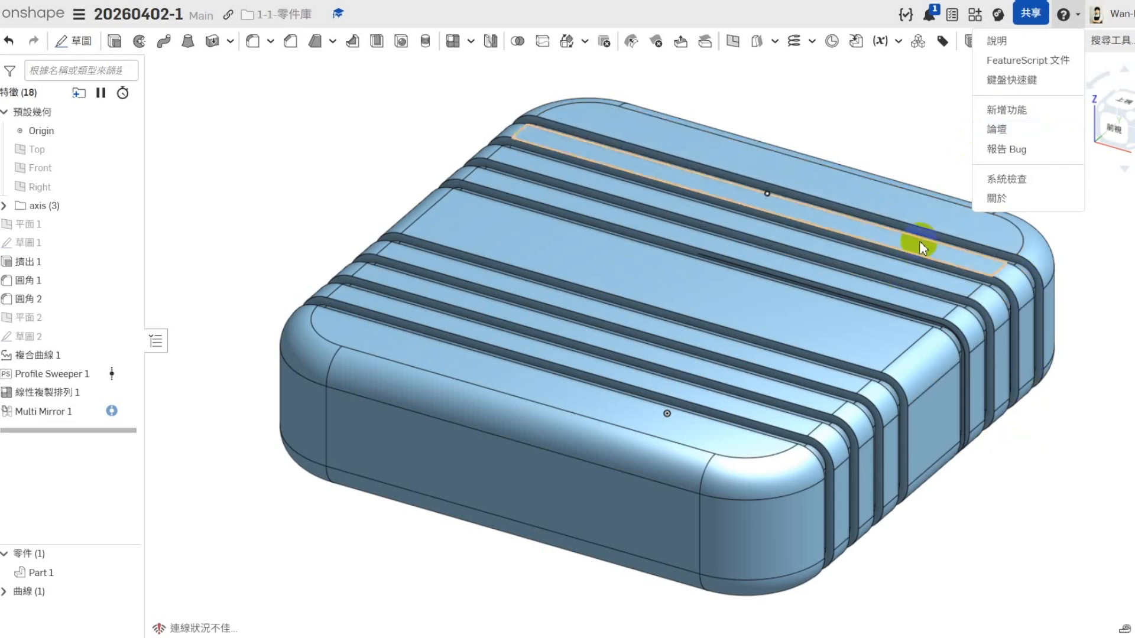
pyautogui.click(1004, 131)
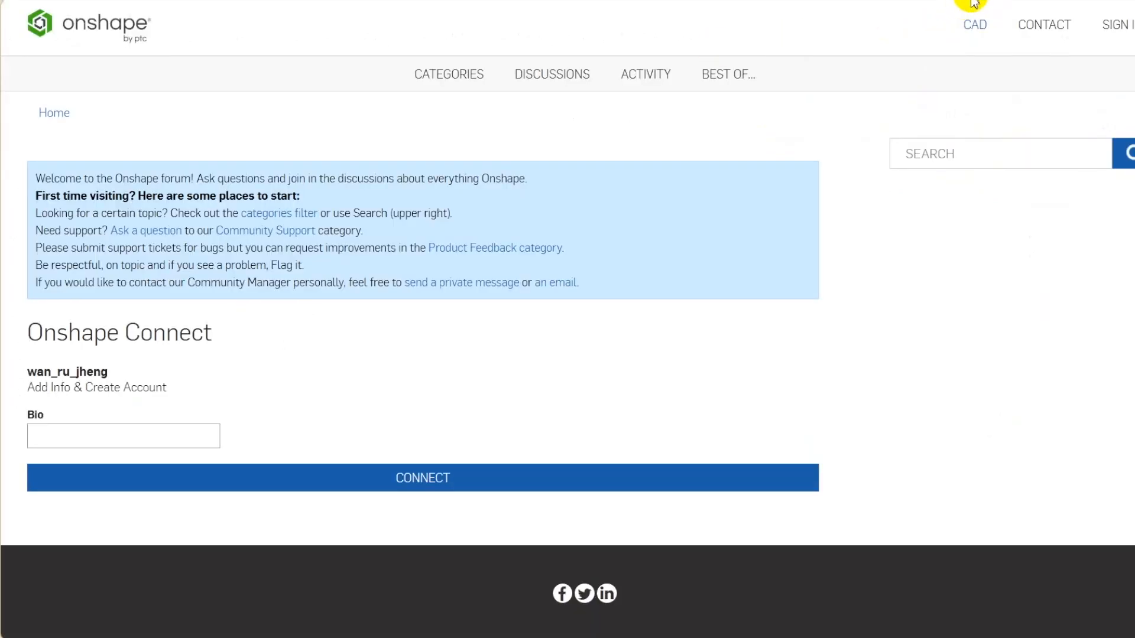
pyautogui.click(895, 104)
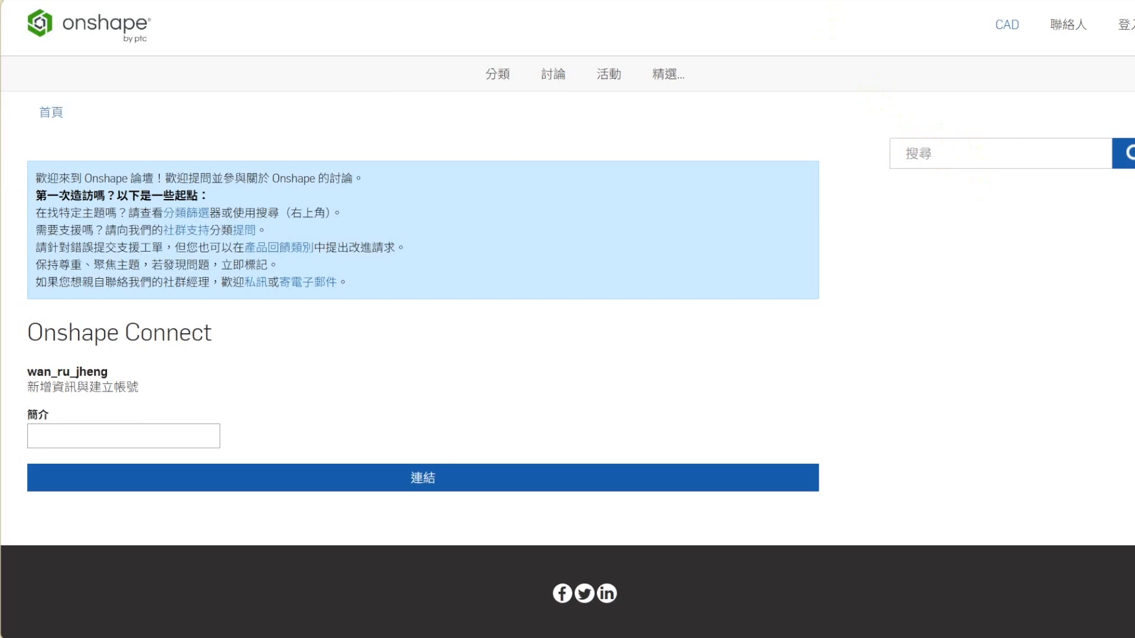
# Search the forum for "profile sweeper" and open the answer "Re: Sweep pattern on surface".
pyautogui.click(932, 155)
pyautogui.write('profile sweeper')
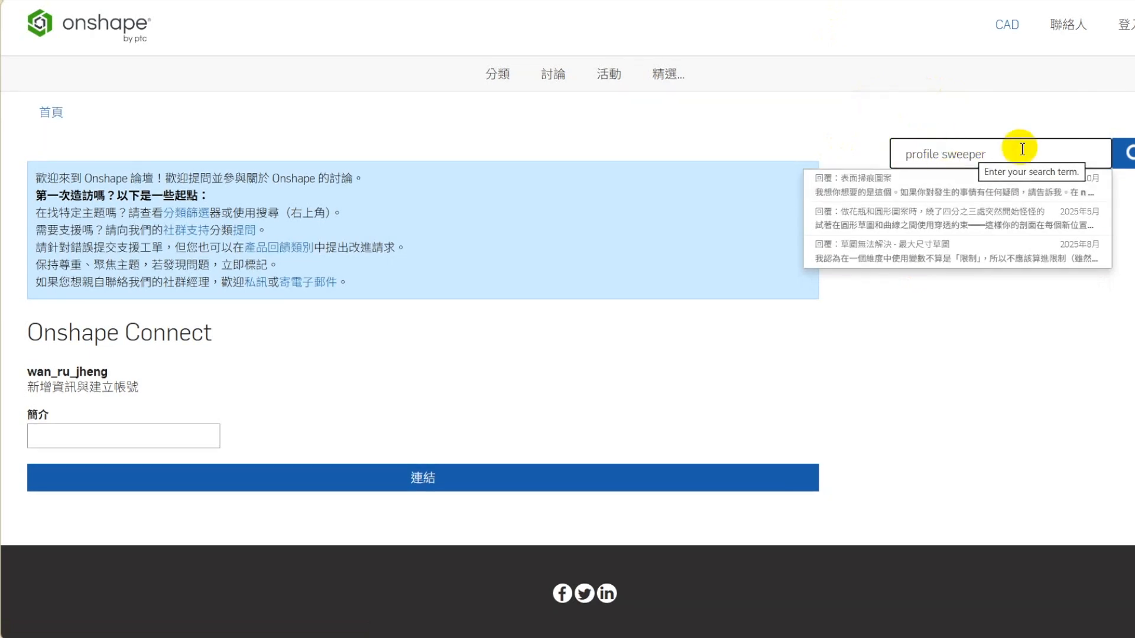
pyautogui.click(1128, 155)
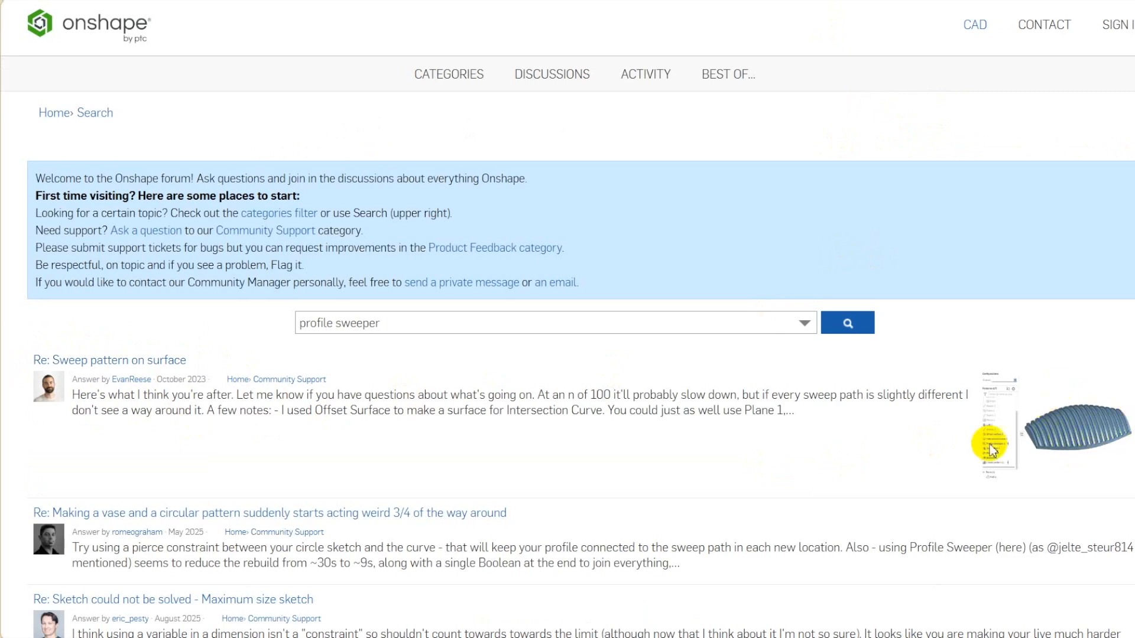
pyautogui.click(154, 368)
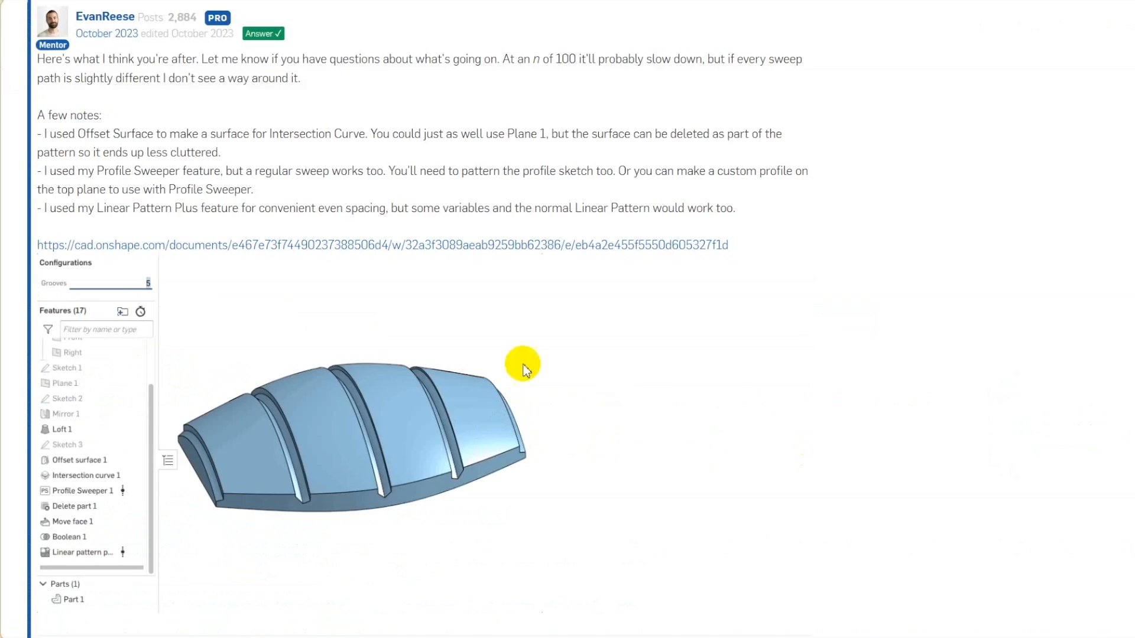
# Open the patterned sweep document shared in the forum answer, and from there the document linked to its Profile Sweeper 1 feature.
pyautogui.scroll(1, 239, 247)
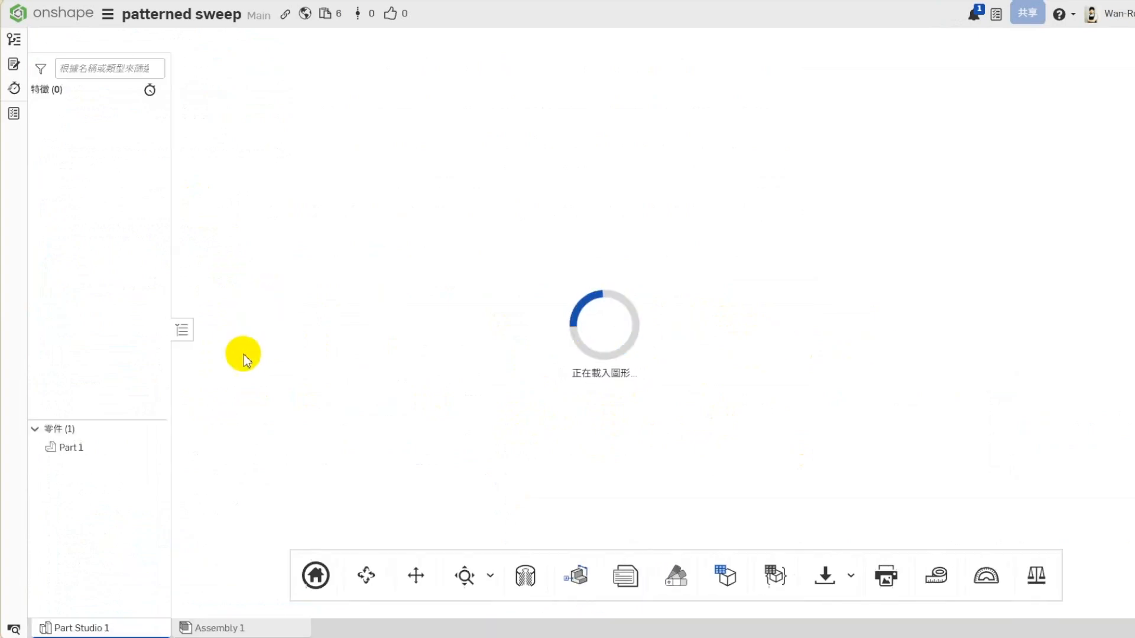
pyautogui.scroll(-1, 83, 357)
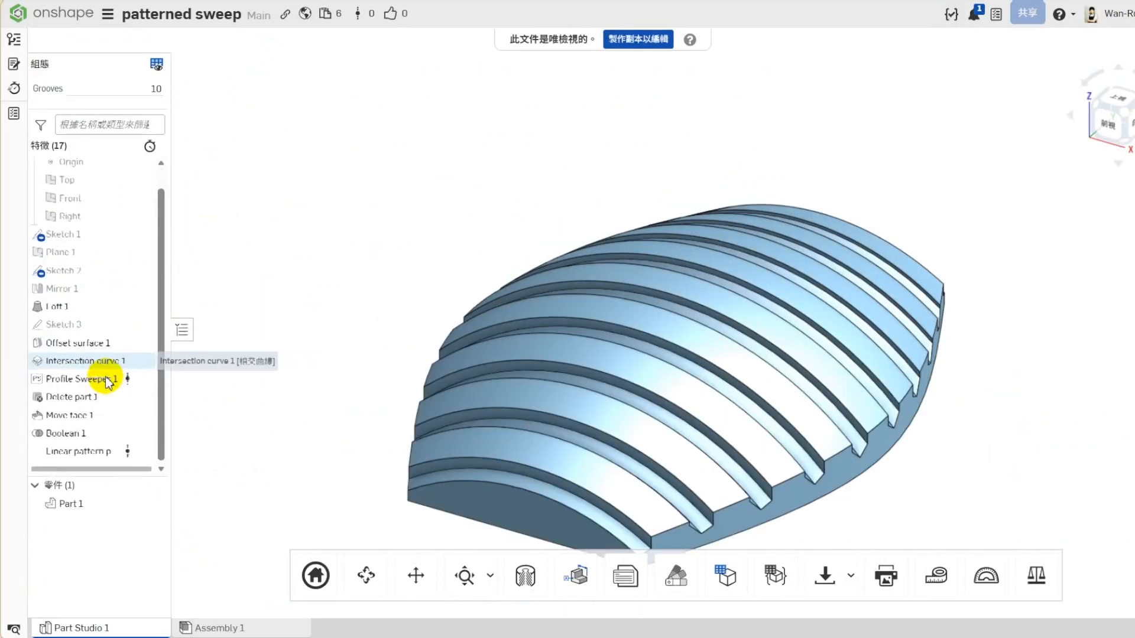
pyautogui.click(69, 381)
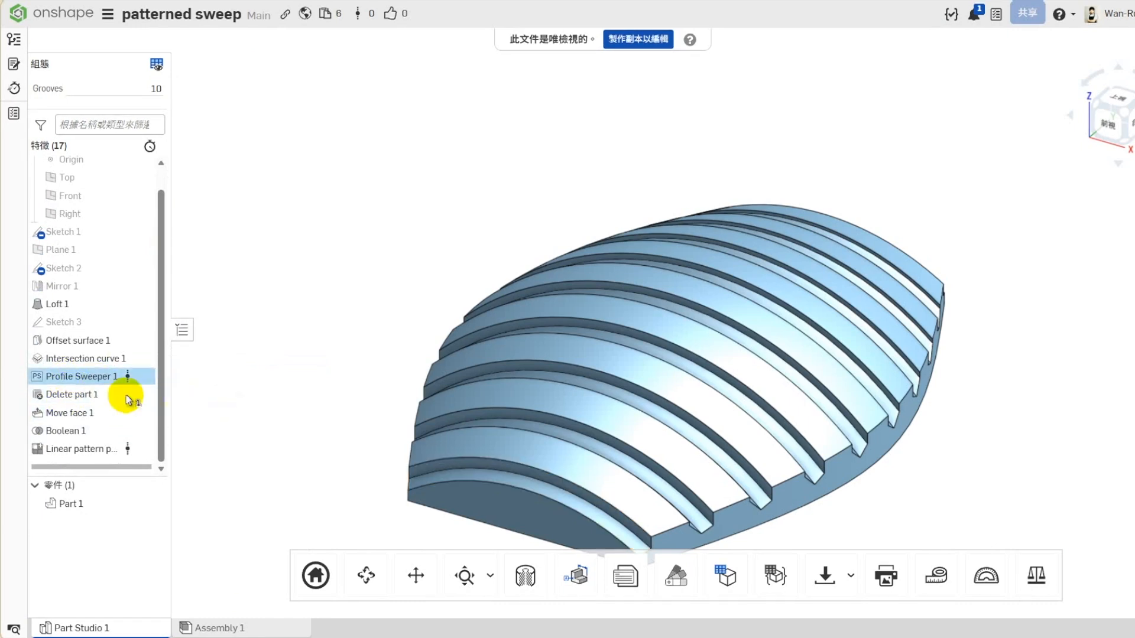
pyautogui.rightClick(106, 377)
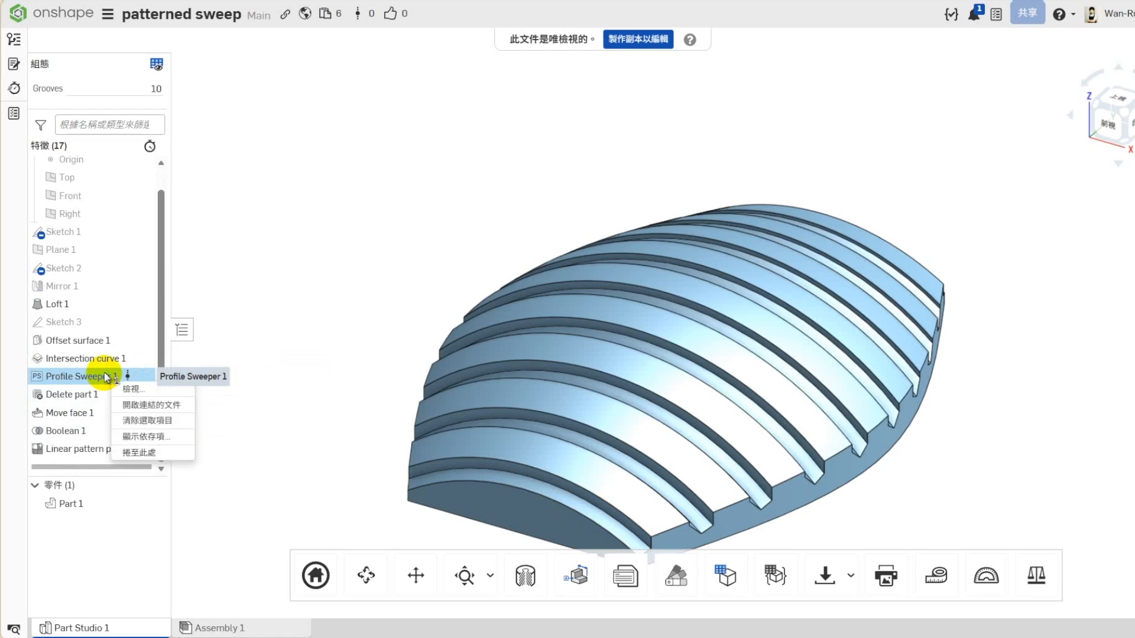
pyautogui.click(152, 405)
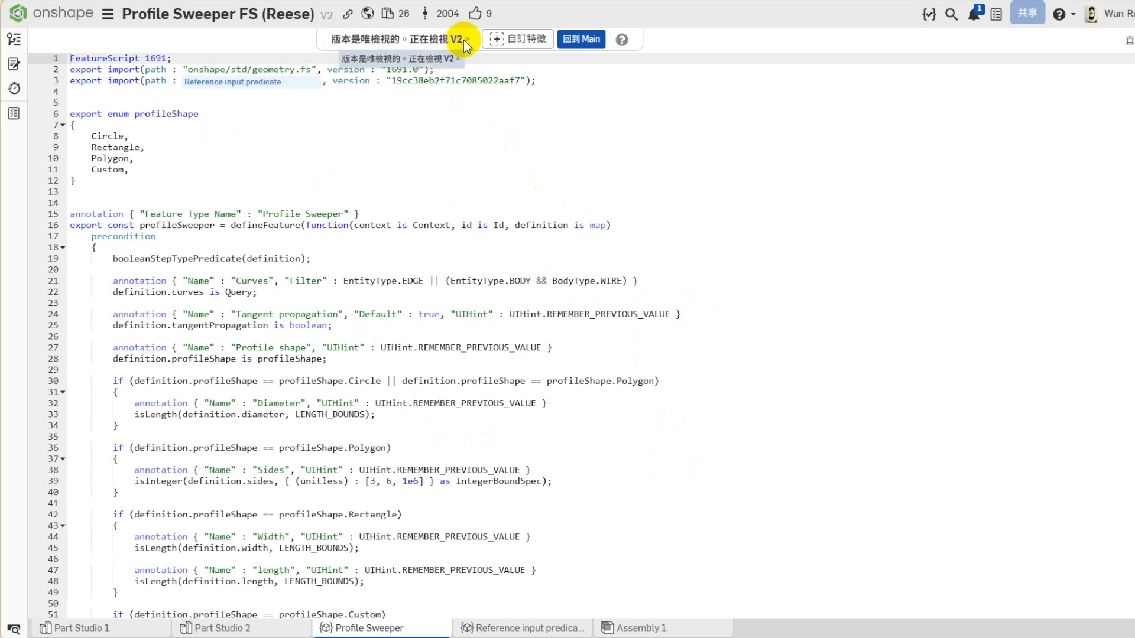
# Show the add-custom-feature panel for Profile Sweeper V2, close it, and return to document 20260402-1 to check the installed custom features.
pyautogui.click(523, 41)
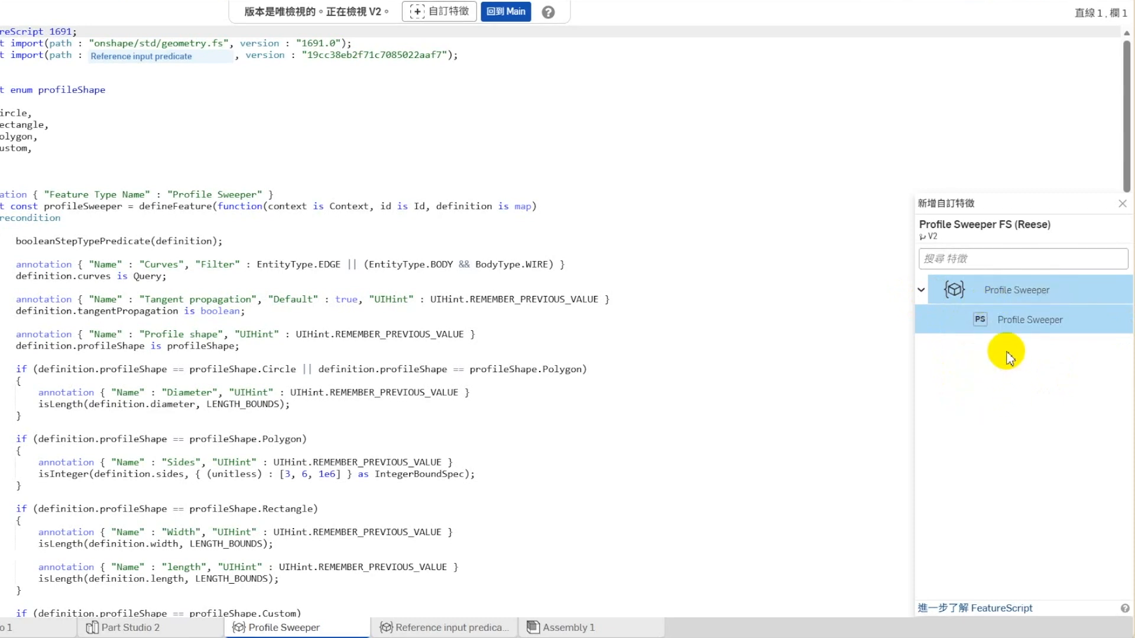
pyautogui.click(1121, 204)
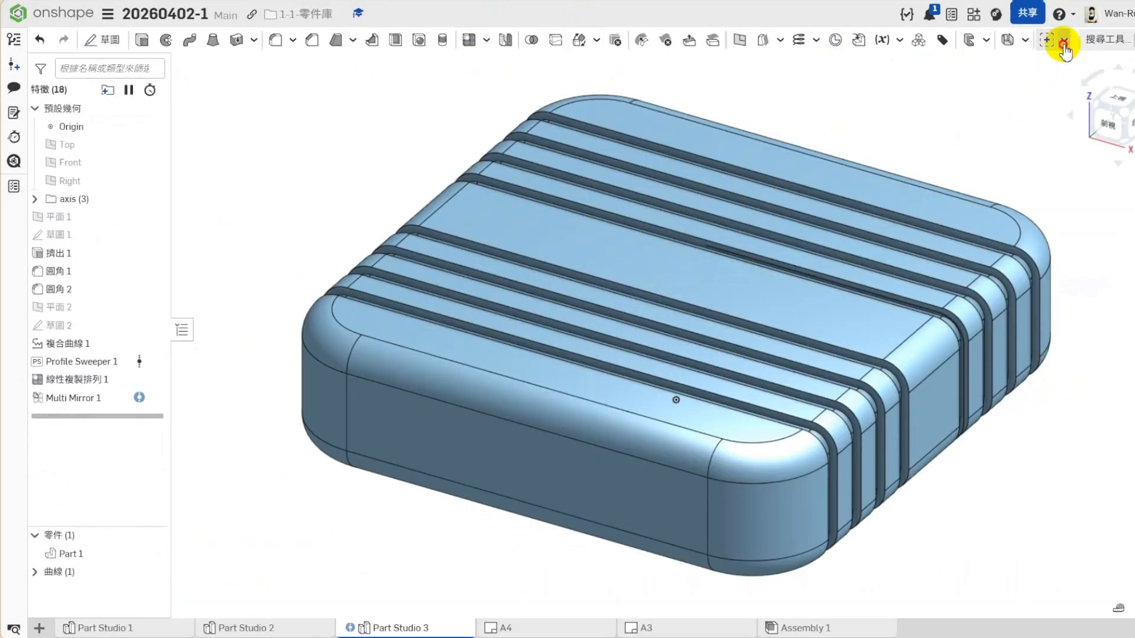
pyautogui.click(1063, 39)
pyautogui.scroll(-3, 1058, 307)
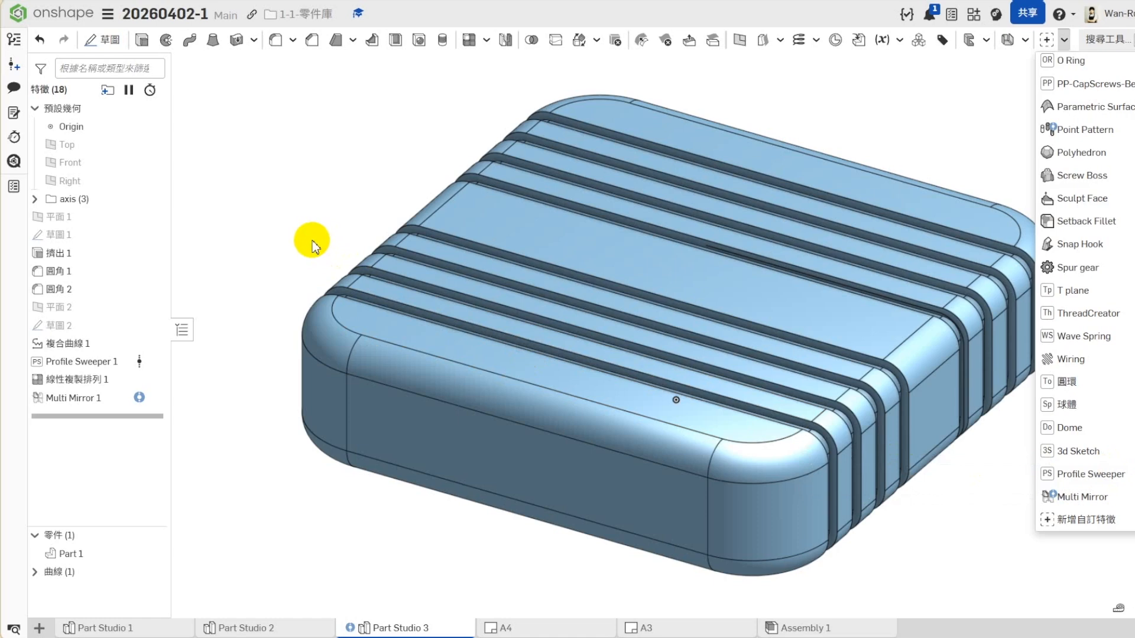
# Reopen Multi Mirror 1, preview mirroring Part 1 with and without the Z axis, and cancel the edit.
pyautogui.click(72, 398)
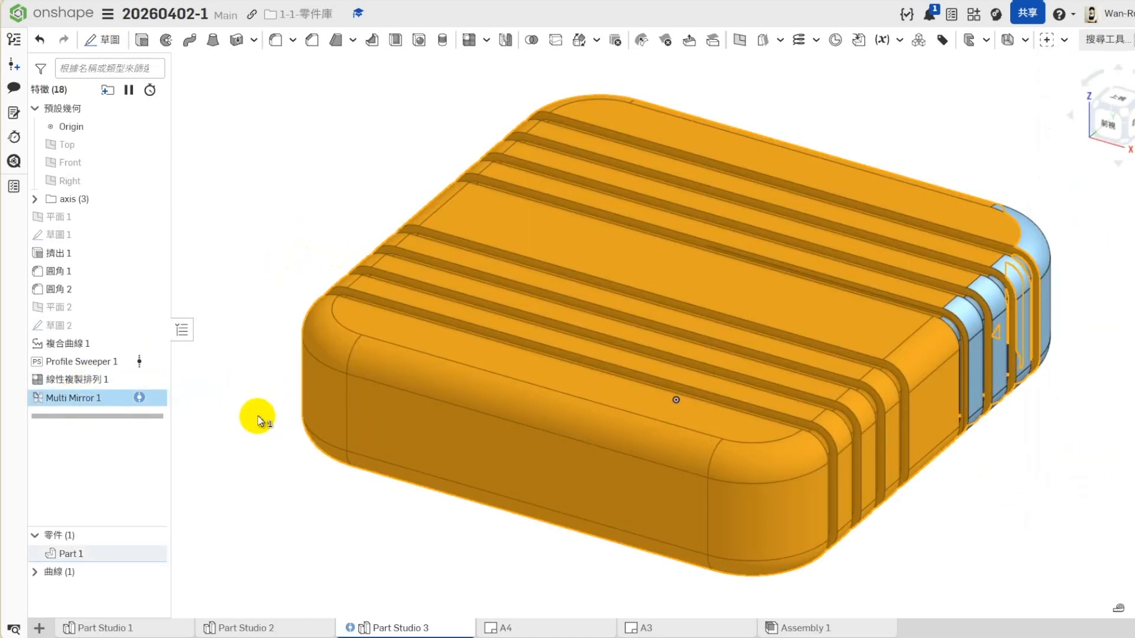
pyautogui.rightClick(118, 401)
pyautogui.click(145, 420)
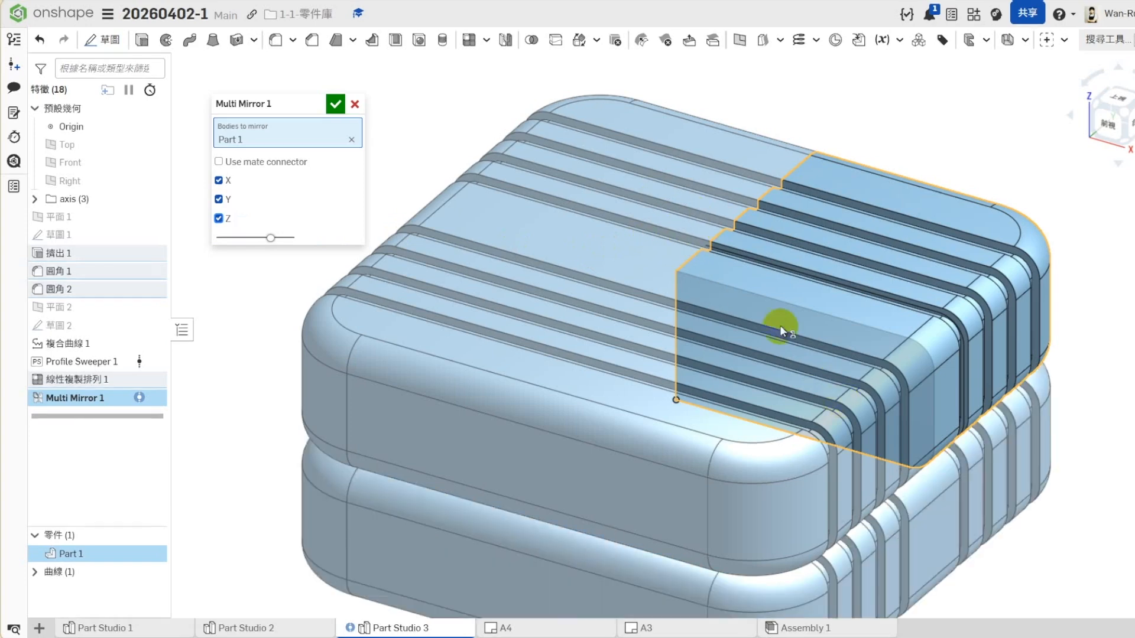
pyautogui.scroll(-3, 749, 453)
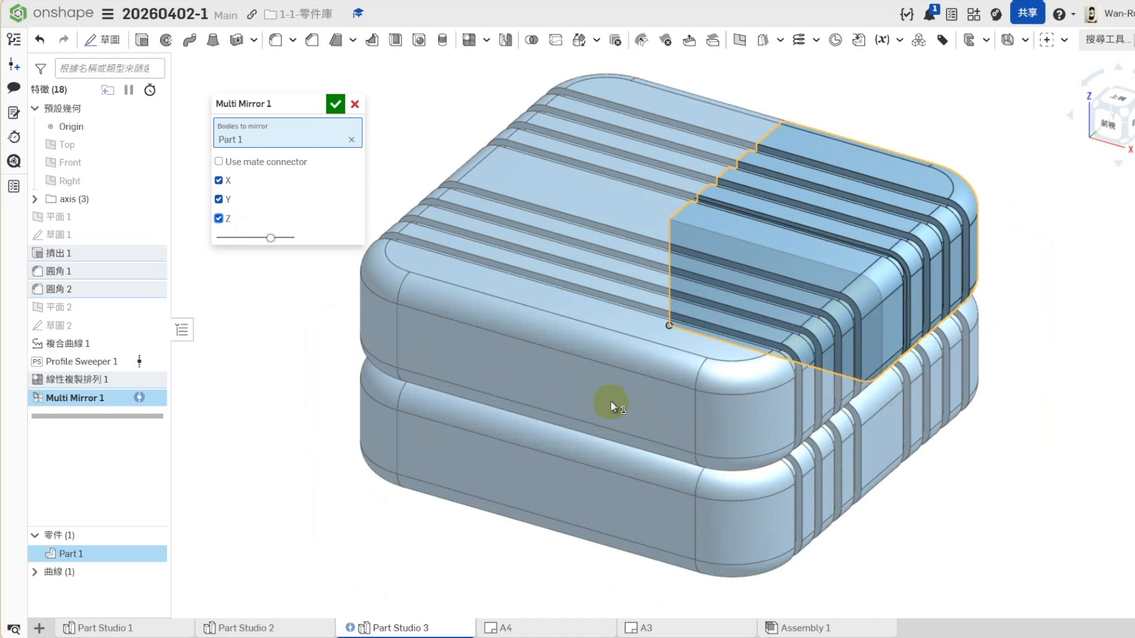
pyautogui.click(219, 219)
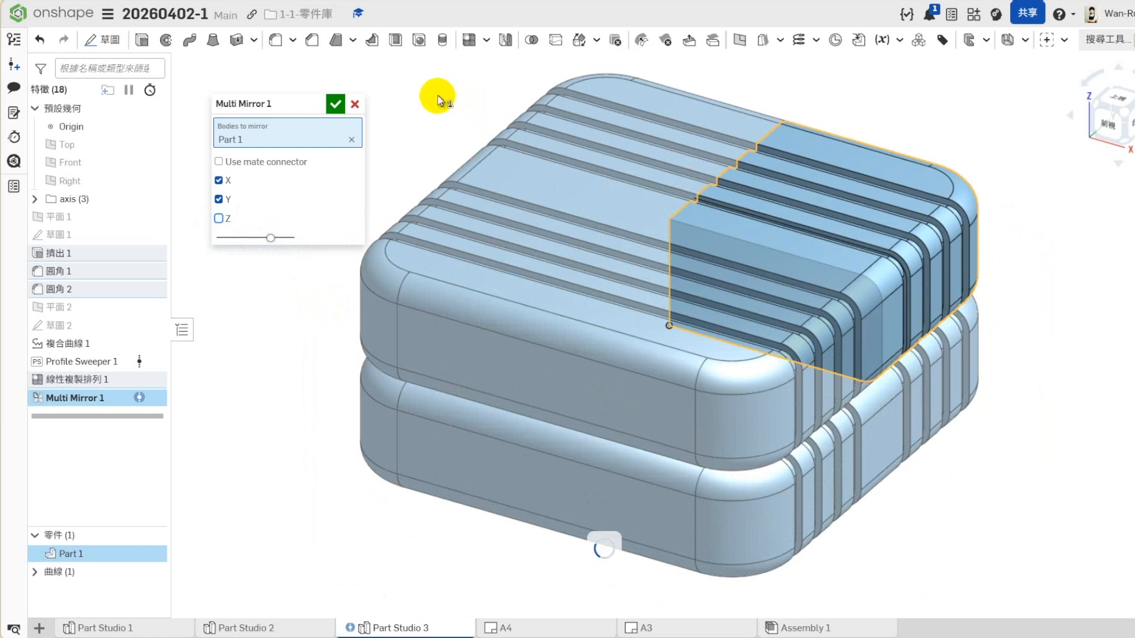
pyautogui.click(357, 105)
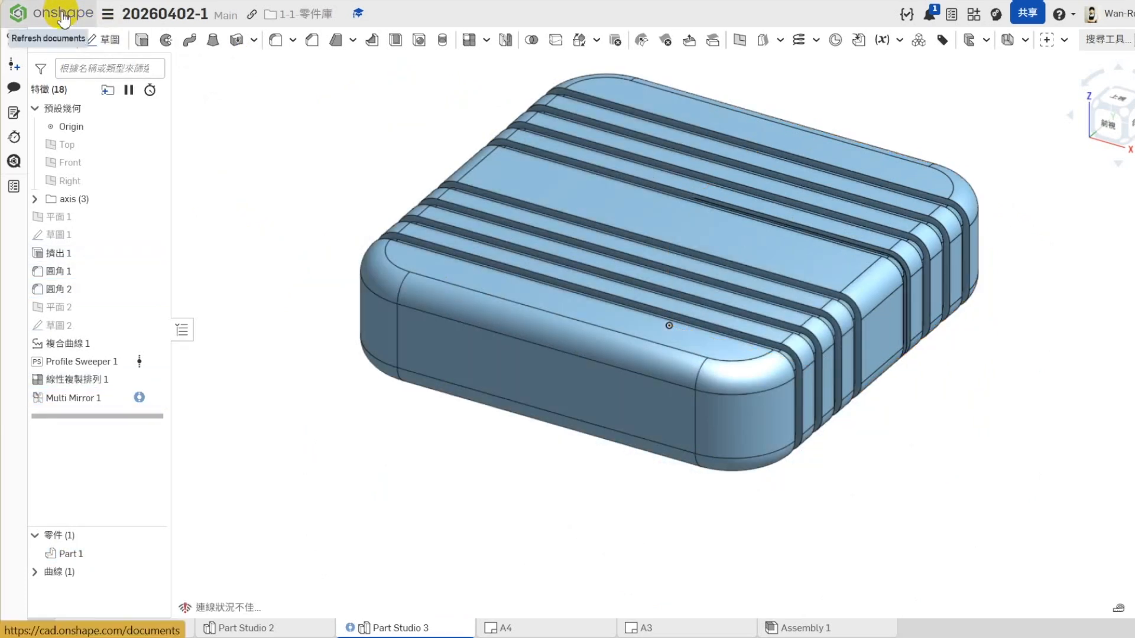
# Search the public documents for "2026-01-19 MML" and open the matching document.
pyautogui.click(62, 19)
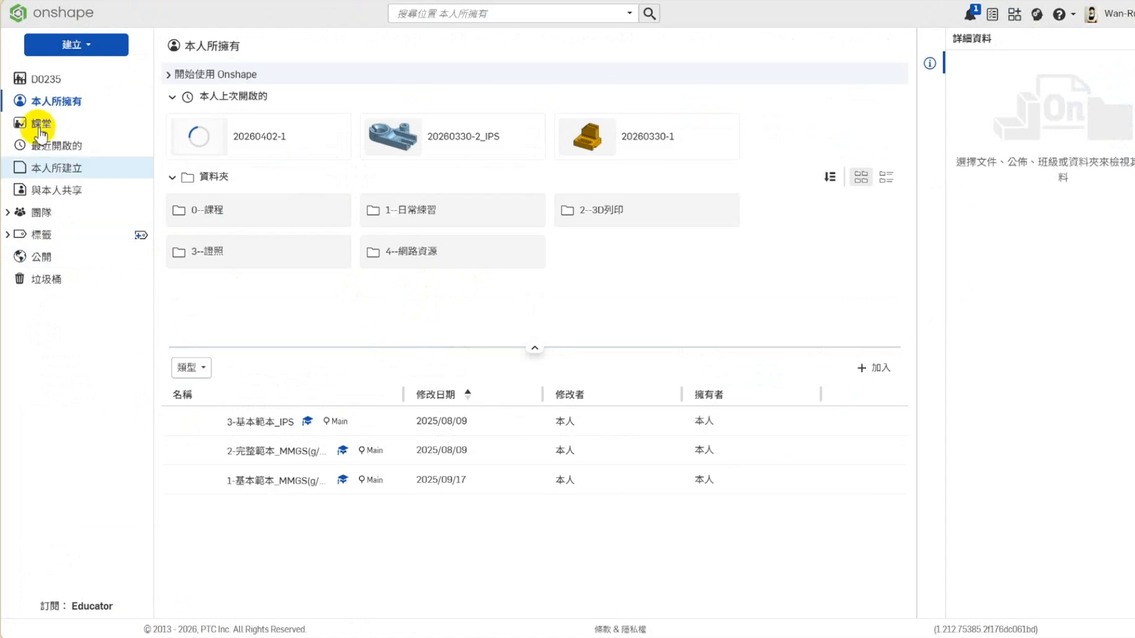
pyautogui.click(43, 258)
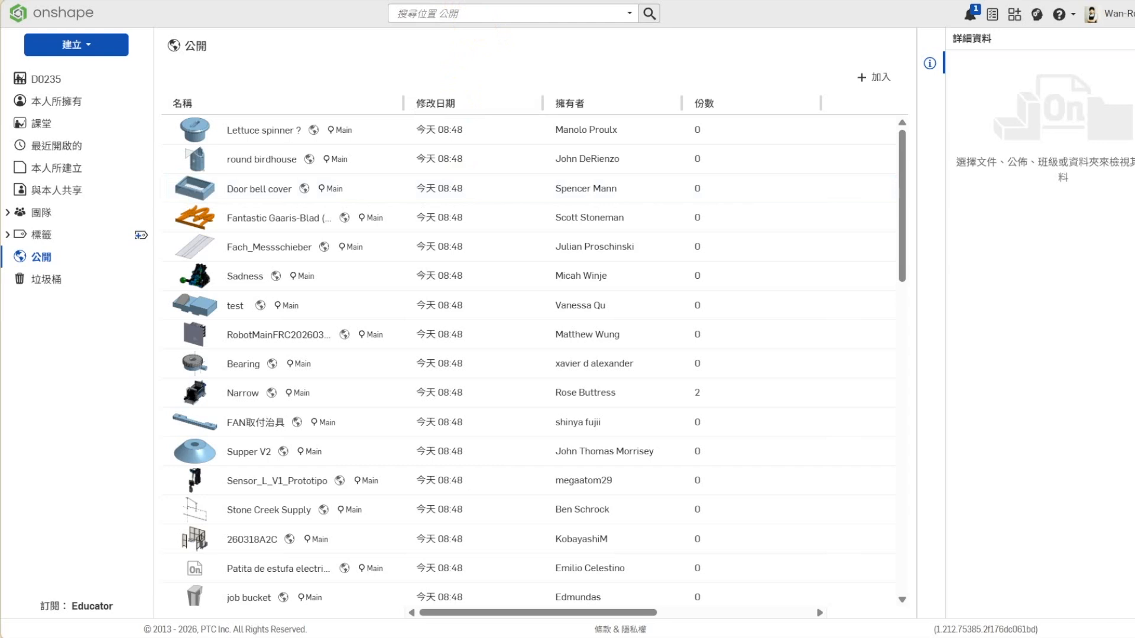
pyautogui.click(449, 13)
pyautogui.write('2026-01-19 MML')
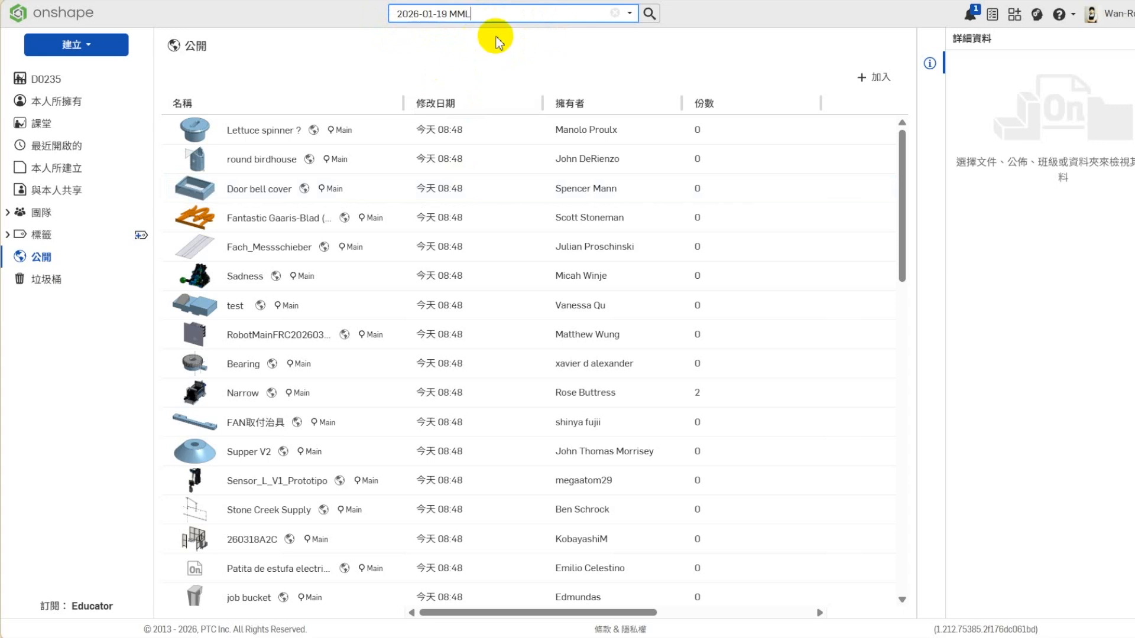
pyautogui.click(649, 13)
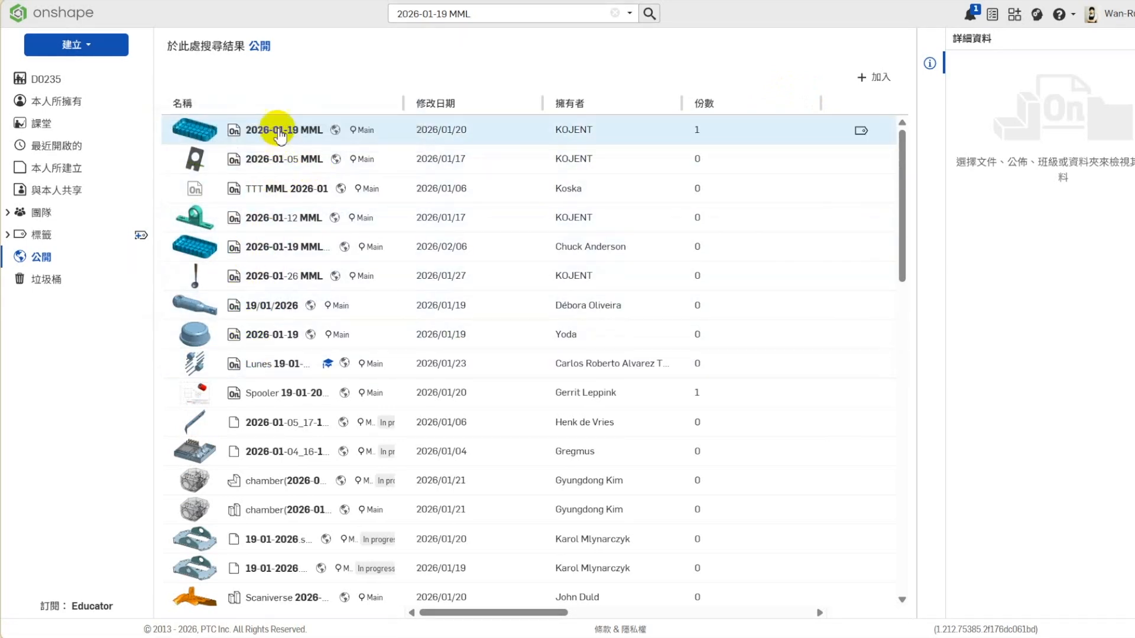
pyautogui.click(362, 146)
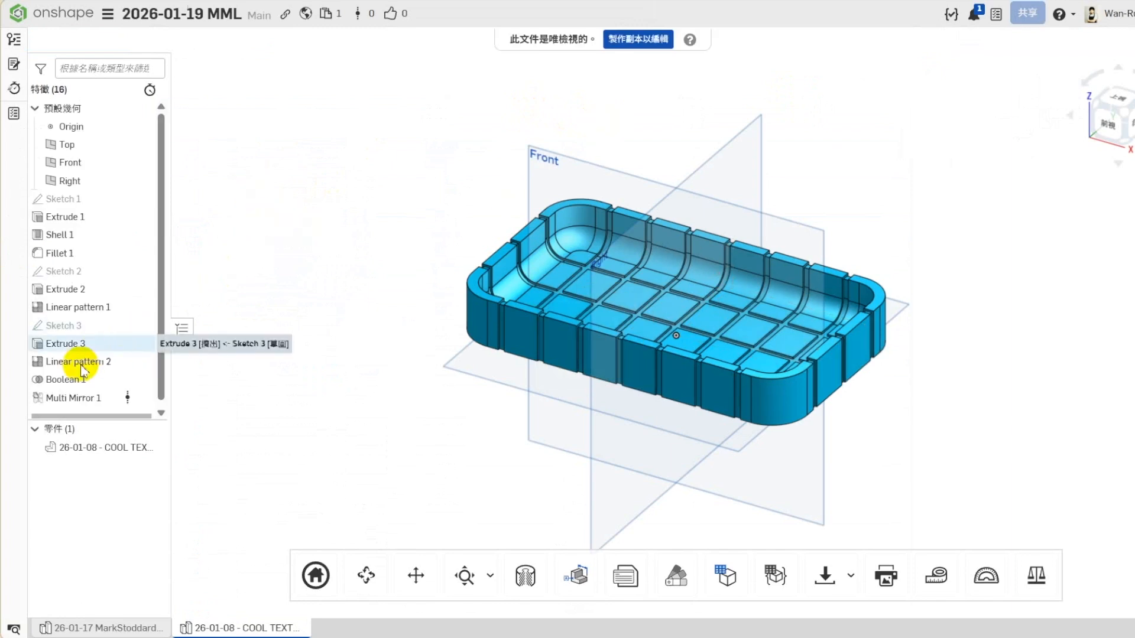
# Open the document linked to the Multi Mirror 1 feature and start adding its custom feature from version V12.
pyautogui.rightClick(66, 397)
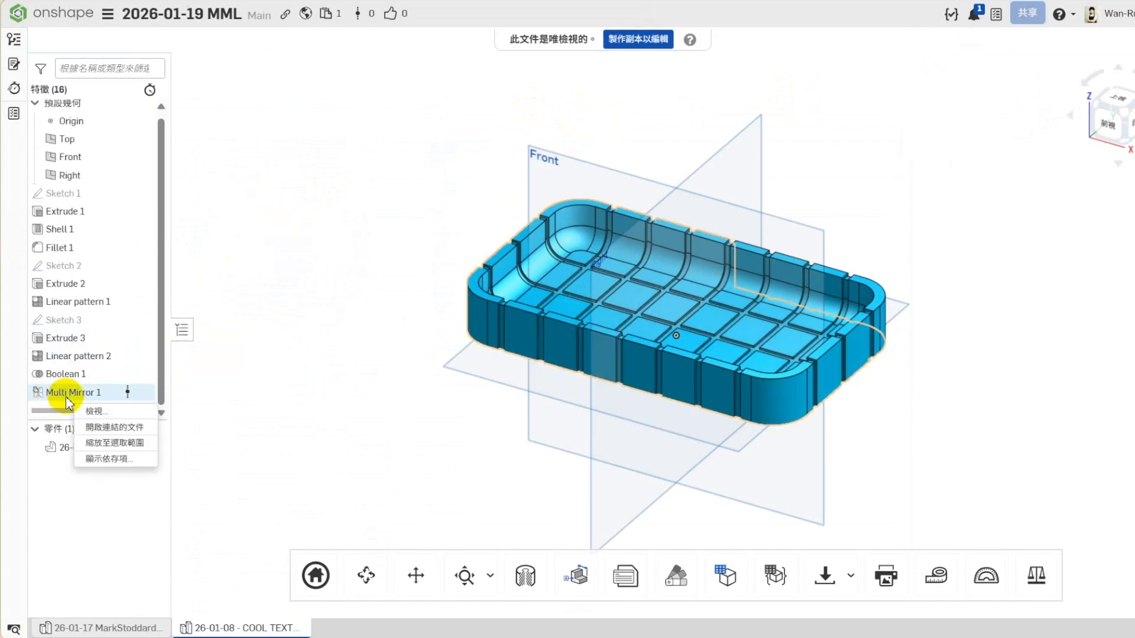
pyautogui.click(99, 429)
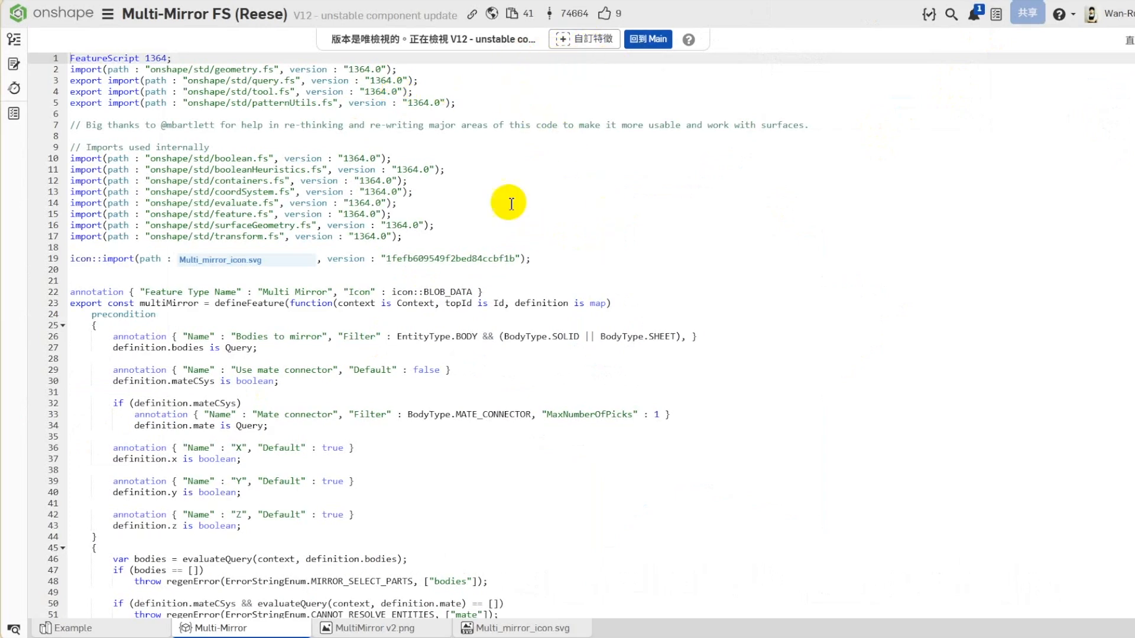
pyautogui.click(582, 42)
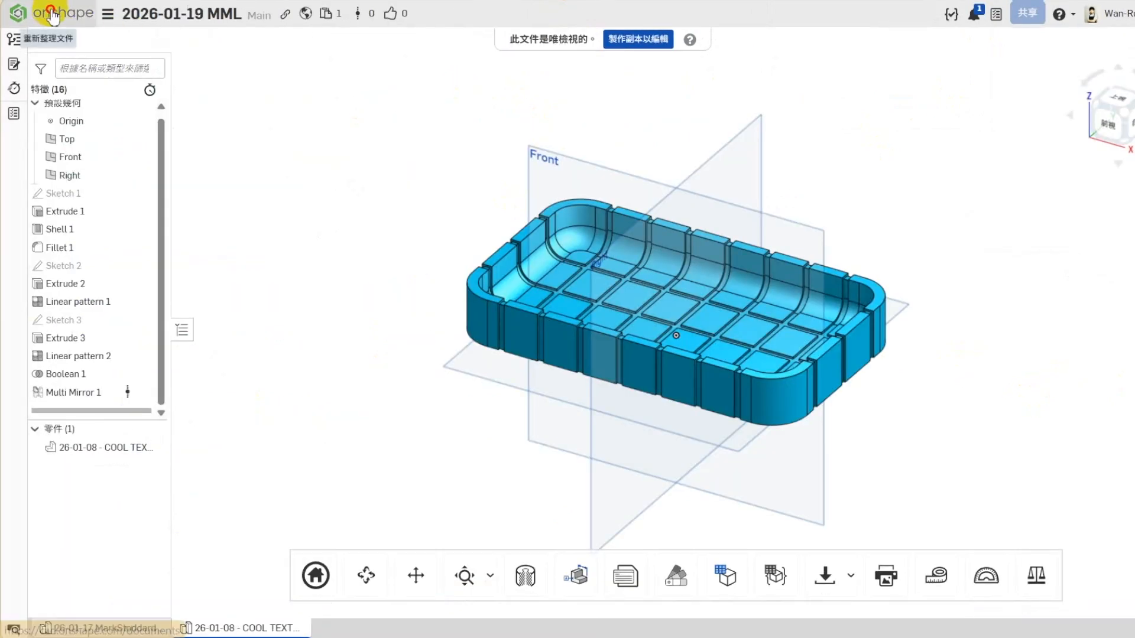
# Return to the owned documents and reopen the recent document 20260402-1.
pyautogui.click(19, 12)
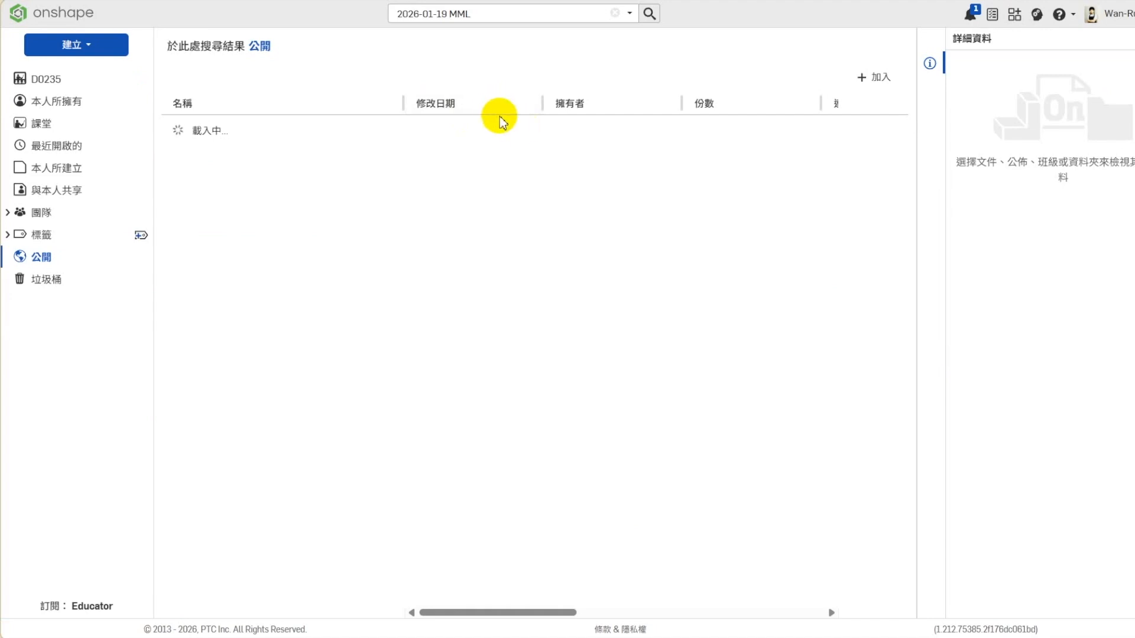
pyautogui.click(87, 104)
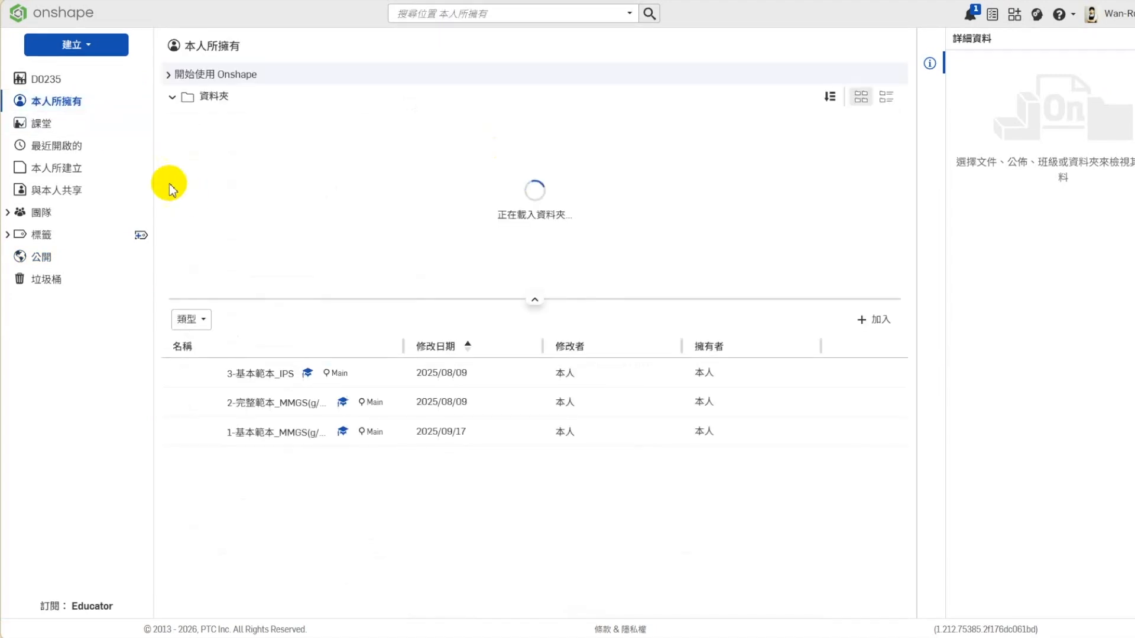
pyautogui.click(296, 152)
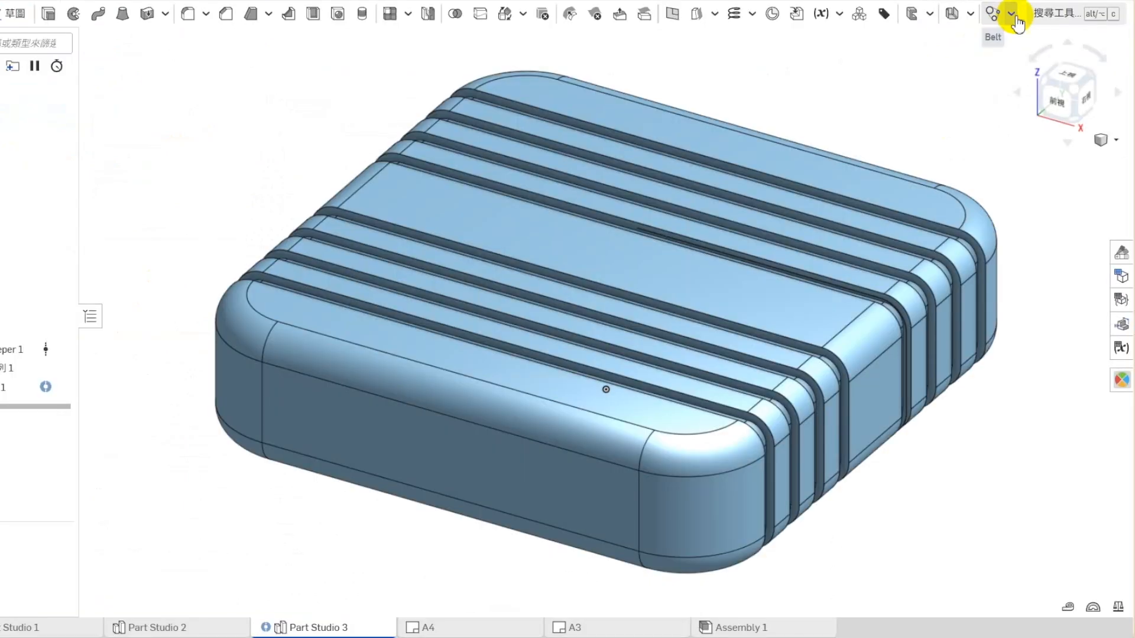
# Look through the installed custom features from Belt down to Profile Sweeper and Multi Mirror.
pyautogui.click(1013, 15)
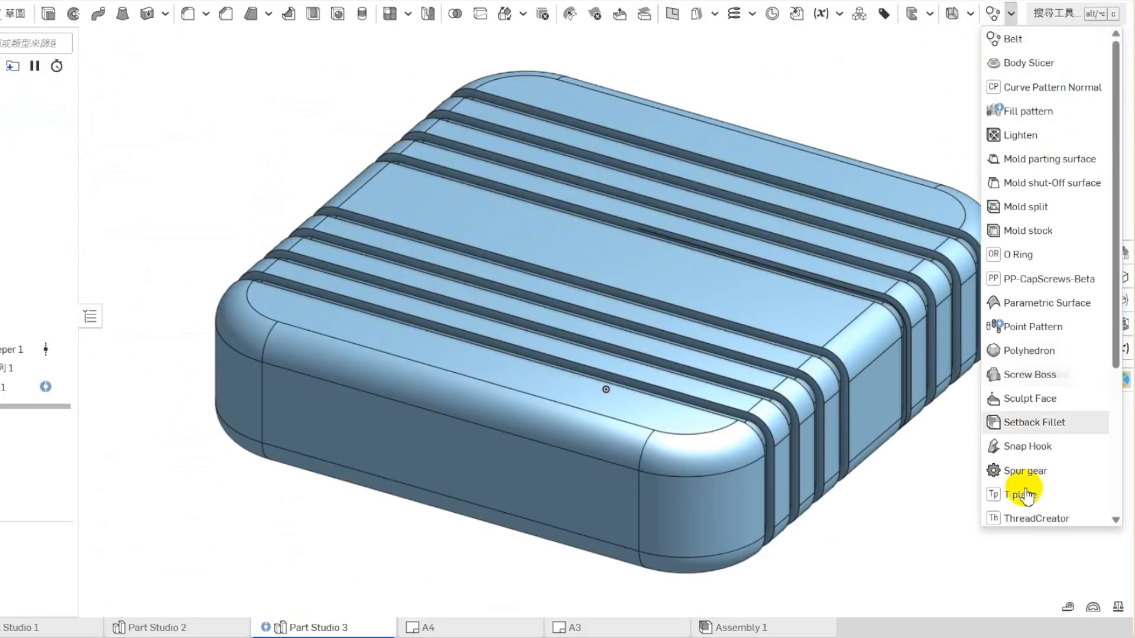
pyautogui.scroll(-3, 1033, 488)
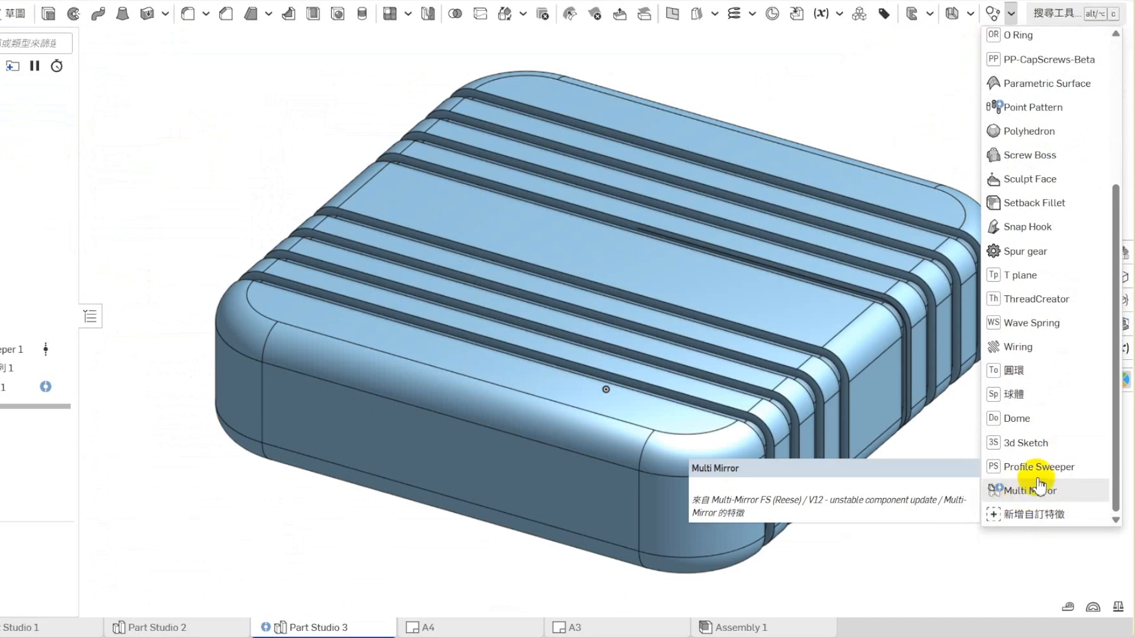
pyautogui.scroll(1, 1046, 436)
pyautogui.scroll(5, 1004, 160)
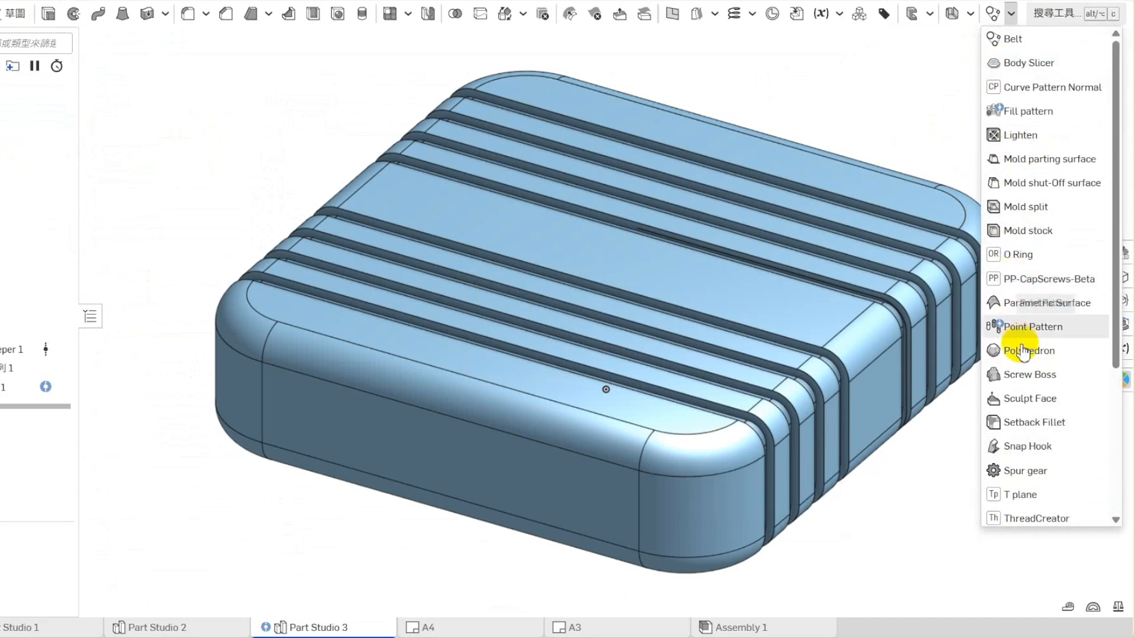
pyautogui.scroll(-4, 1022, 355)
pyautogui.scroll(-1, 1022, 355)
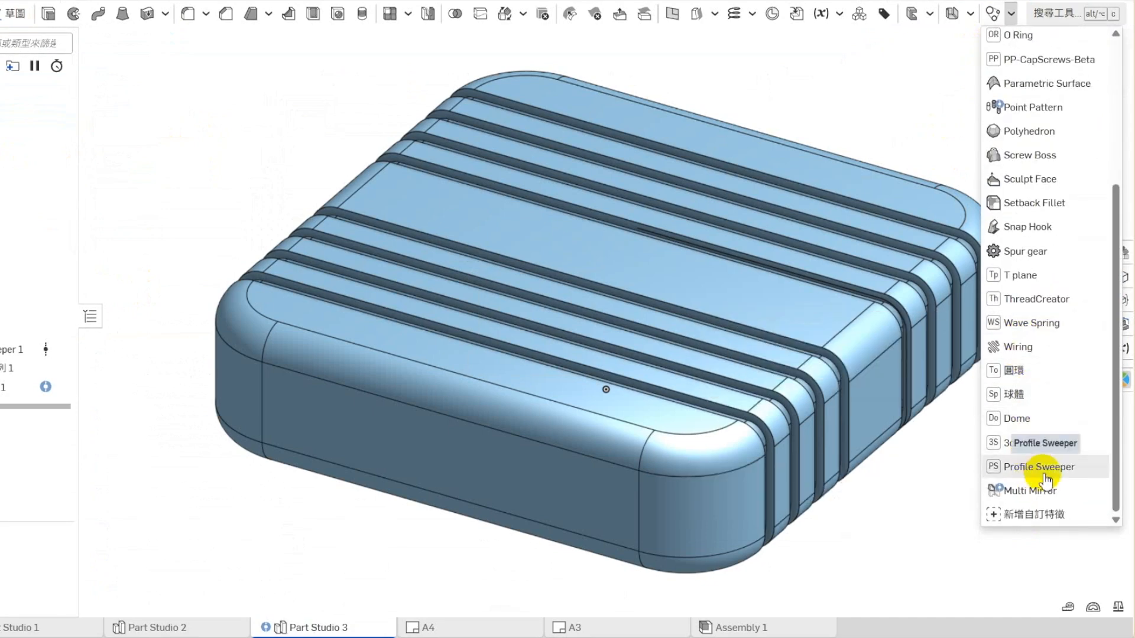
pyautogui.scroll(4, 1015, 470)
pyautogui.scroll(-3, 1037, 467)
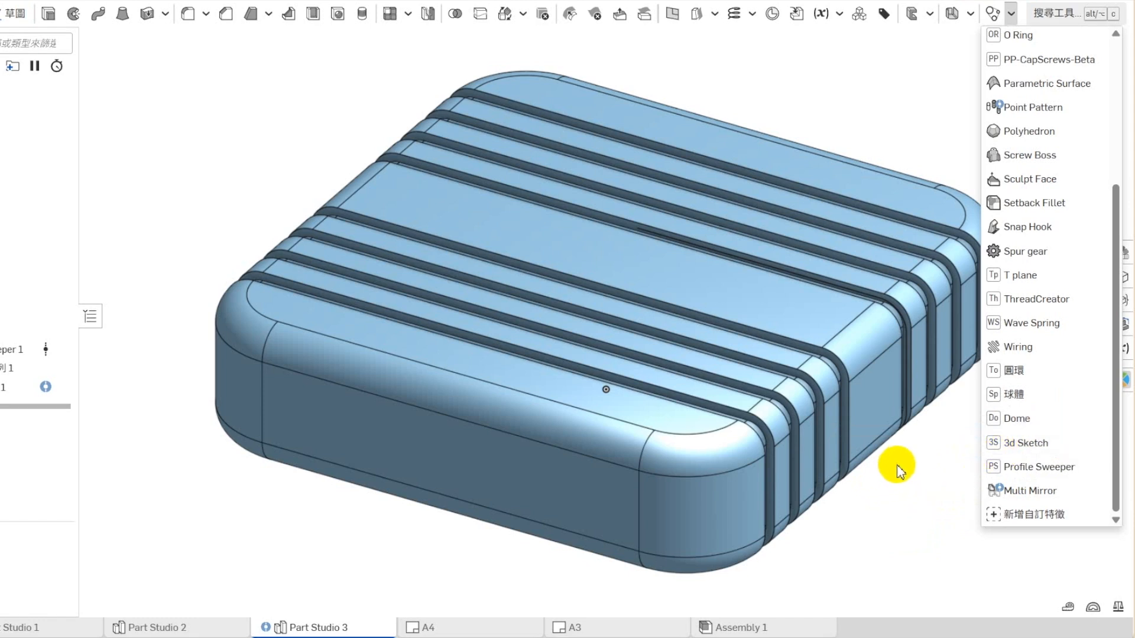
# Start adding a custom feature from other documents and look through the FeatureScript examples (FeatureScript 範例).
pyautogui.click(874, 504)
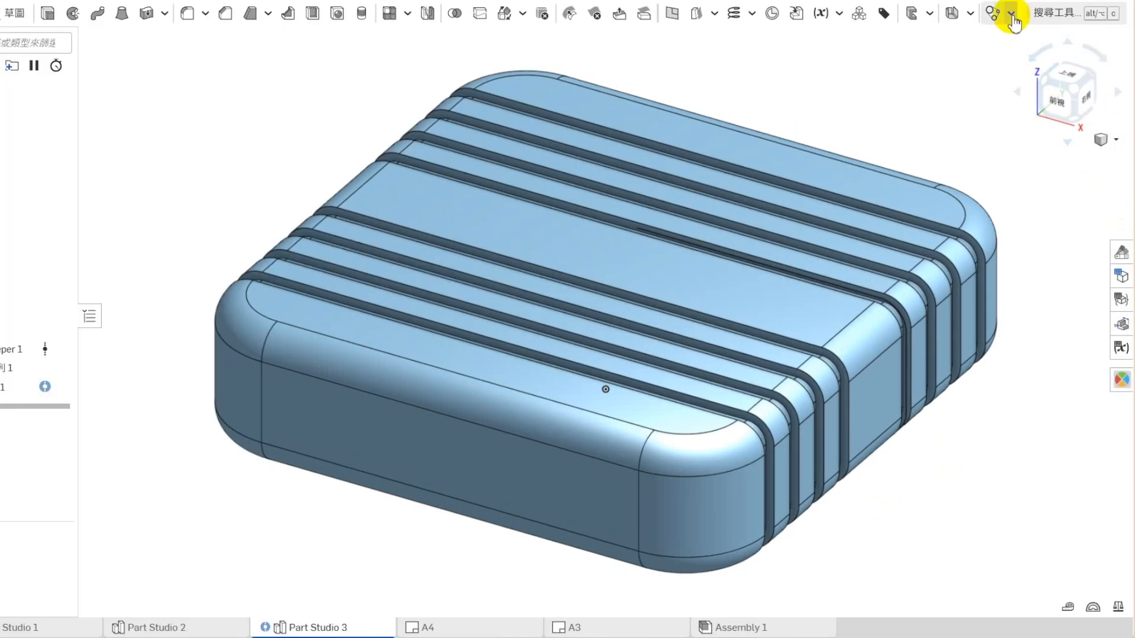
pyautogui.click(1064, 39)
pyautogui.scroll(-3, 1028, 414)
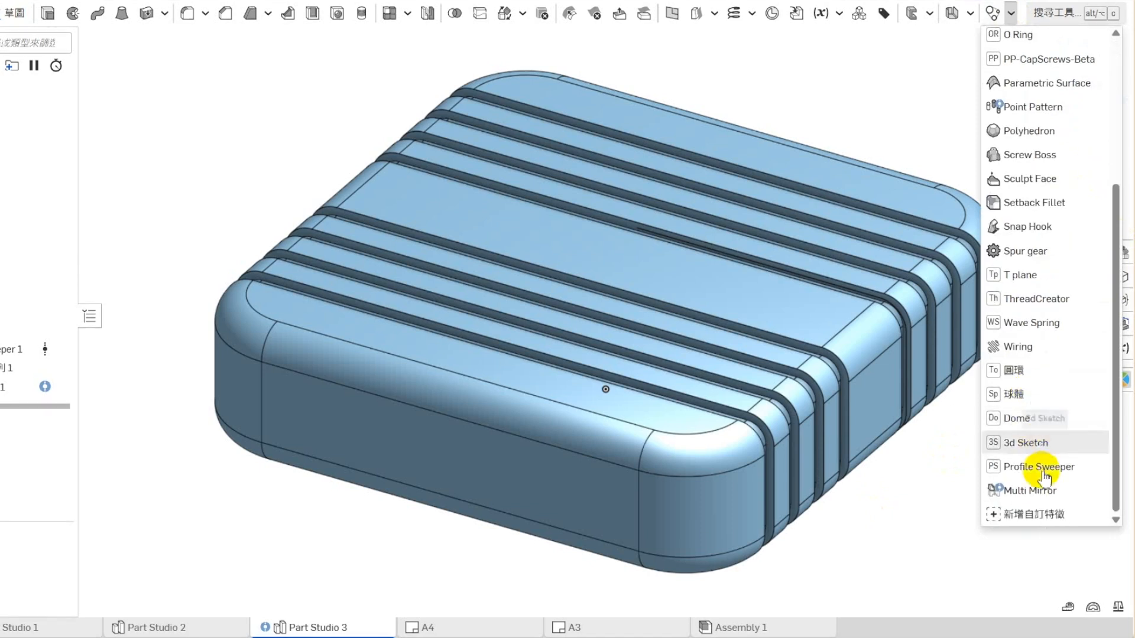
pyautogui.click(1033, 520)
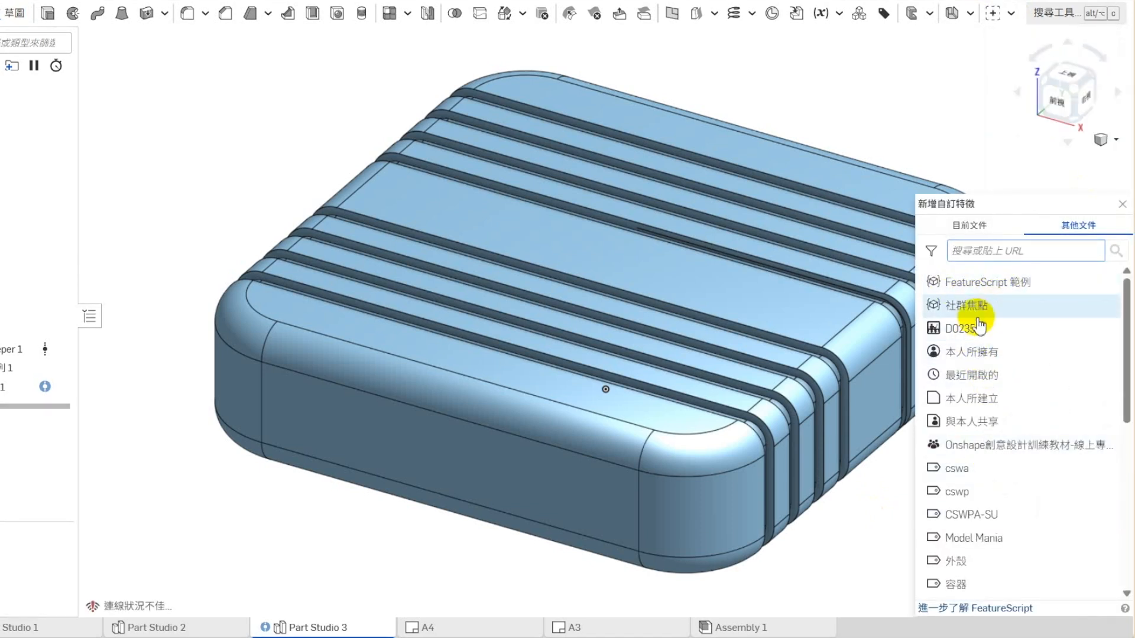
pyautogui.click(981, 284)
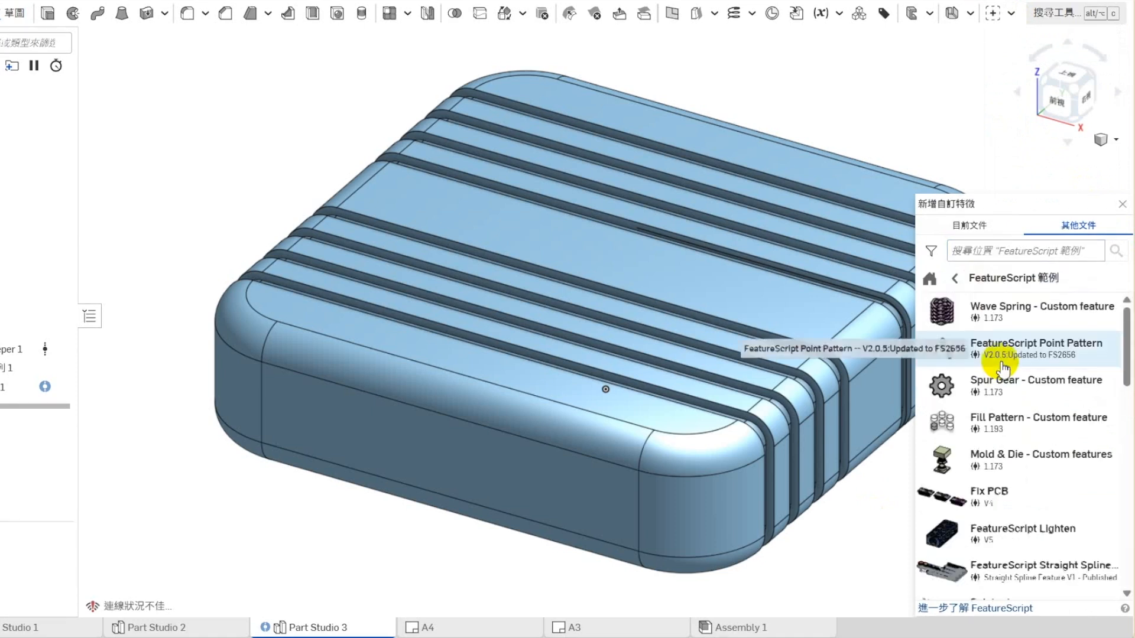
pyautogui.scroll(-3, 999, 438)
pyautogui.scroll(-15, 1003, 452)
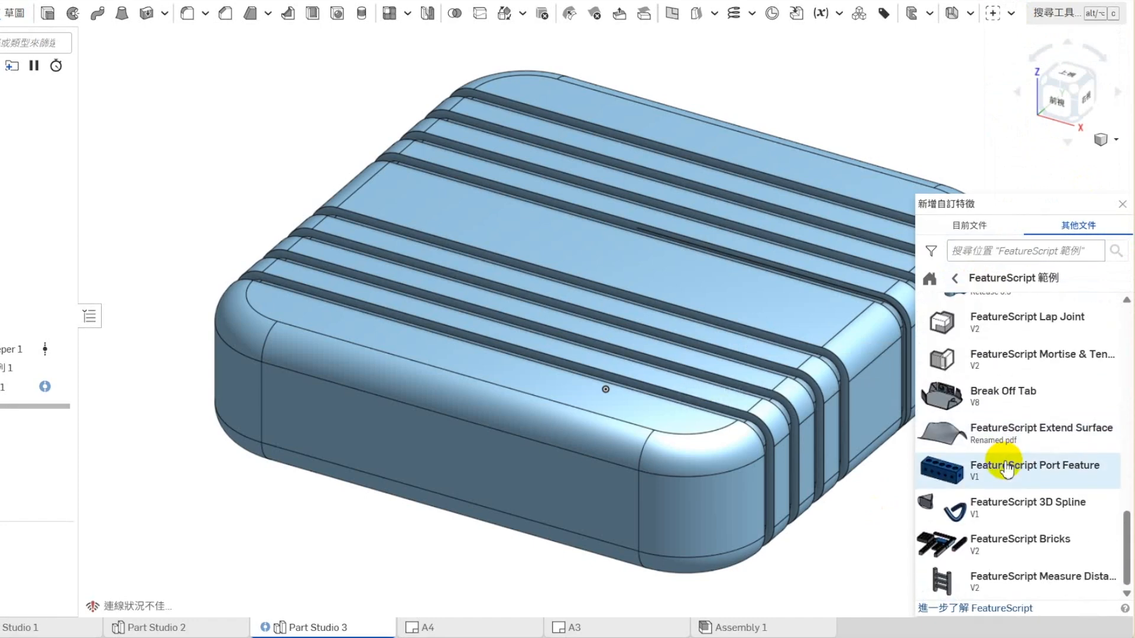
# Look through the community spotlight (社群焦點) custom features, and close the dialog without adding any.
pyautogui.click(951, 278)
pyautogui.click(962, 316)
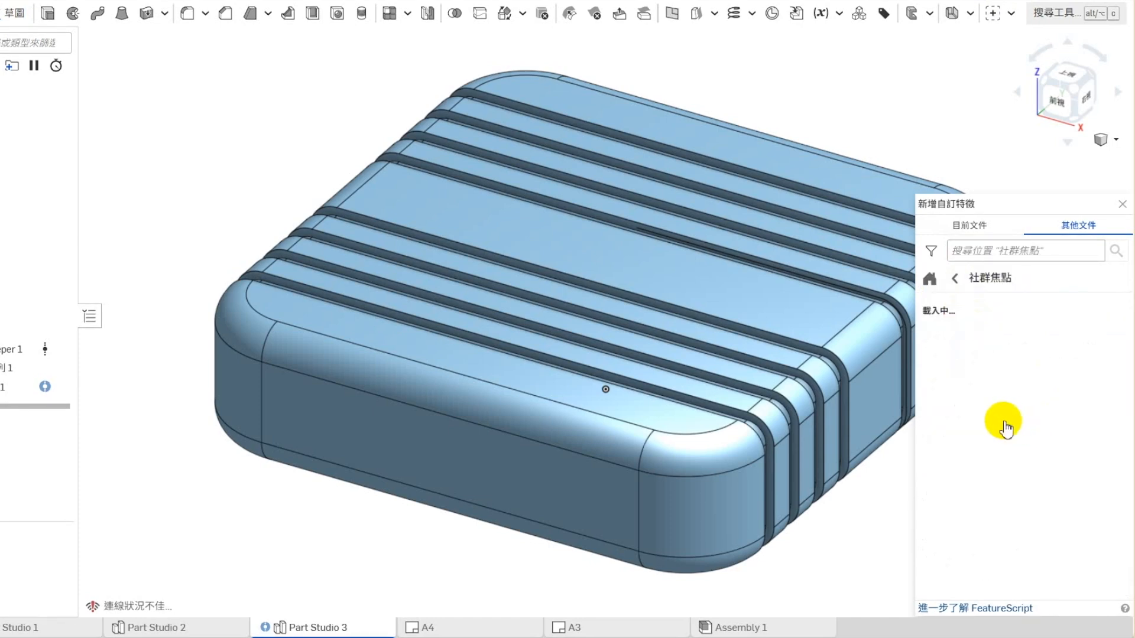
pyautogui.scroll(-12, 1003, 425)
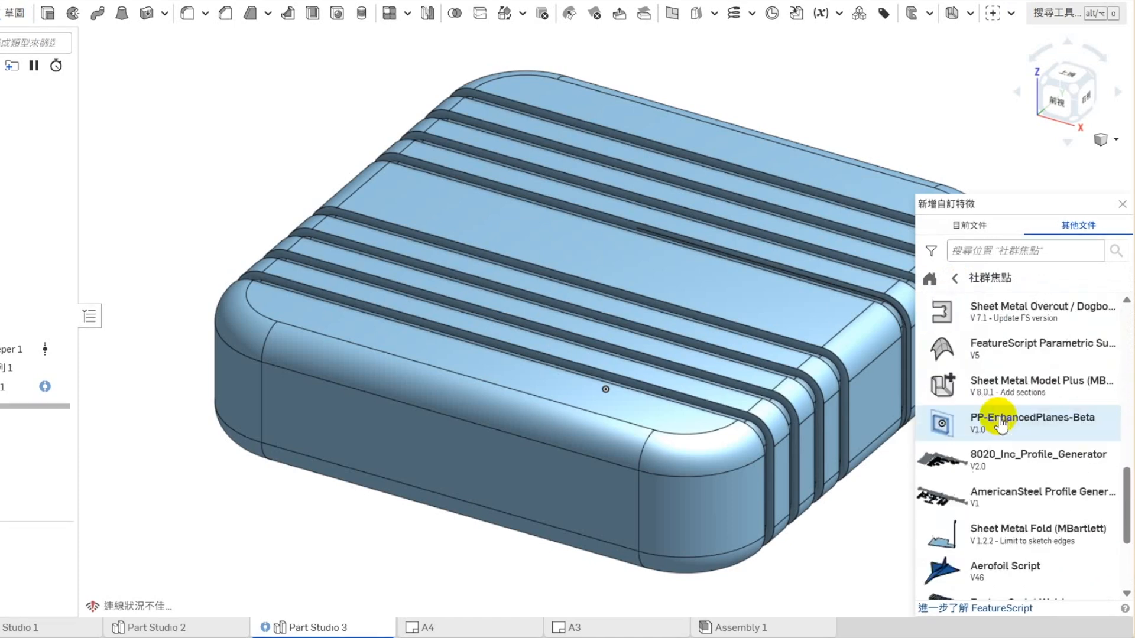
pyautogui.scroll(-3, 998, 408)
pyautogui.scroll(12, 1001, 426)
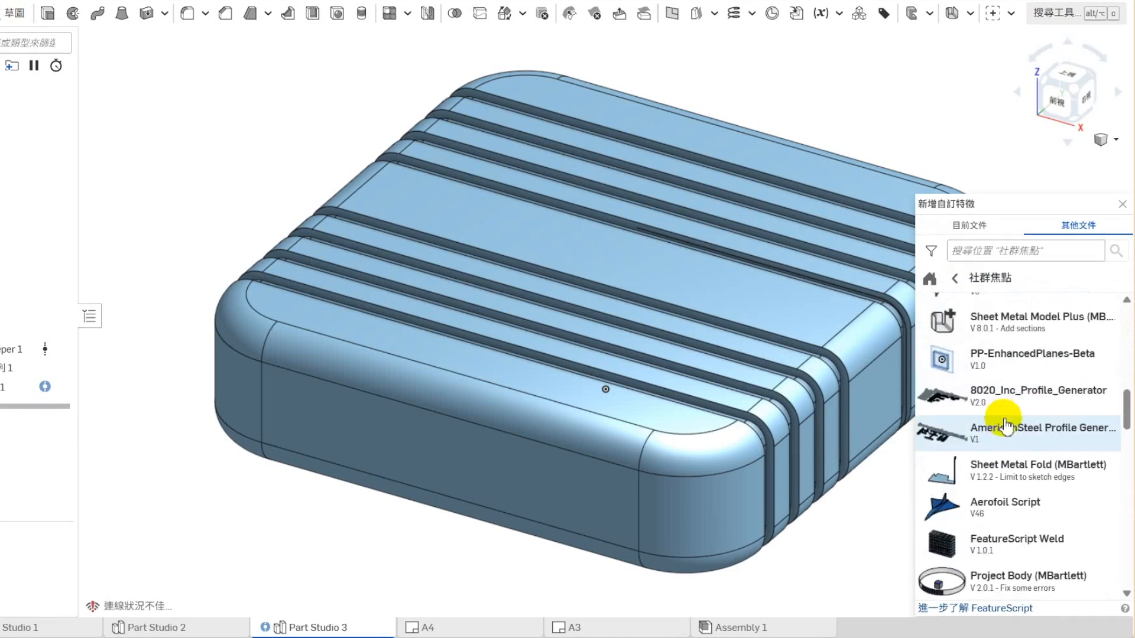
pyautogui.click(956, 279)
pyautogui.click(1121, 204)
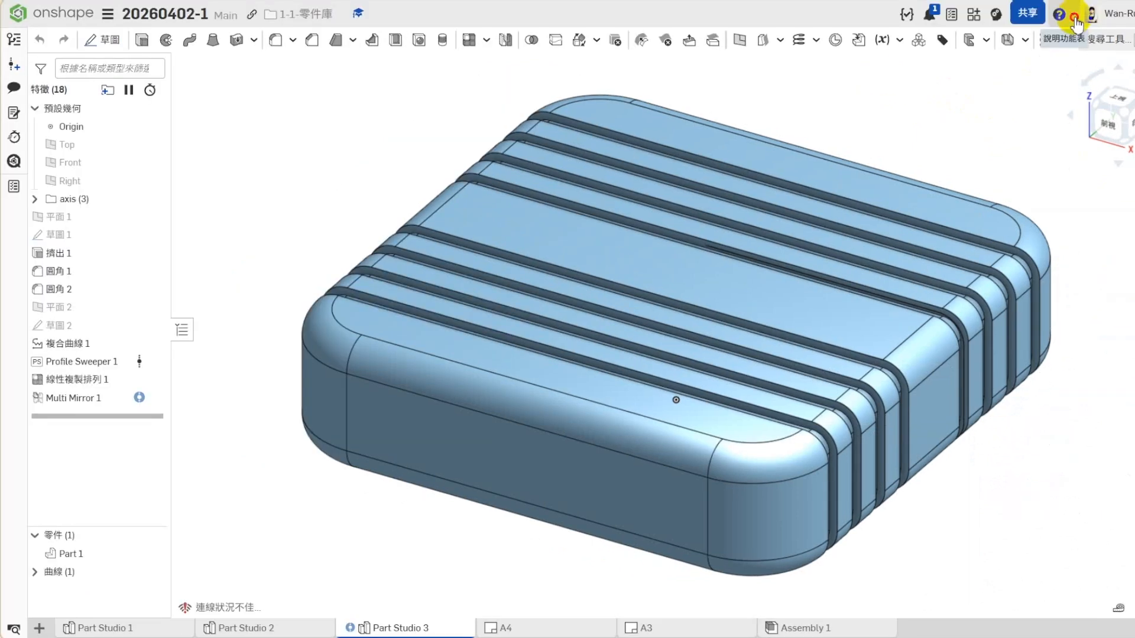
# Open the Onshape forum from the help options and translate its page into Traditional Chinese.
pyautogui.click(1073, 19)
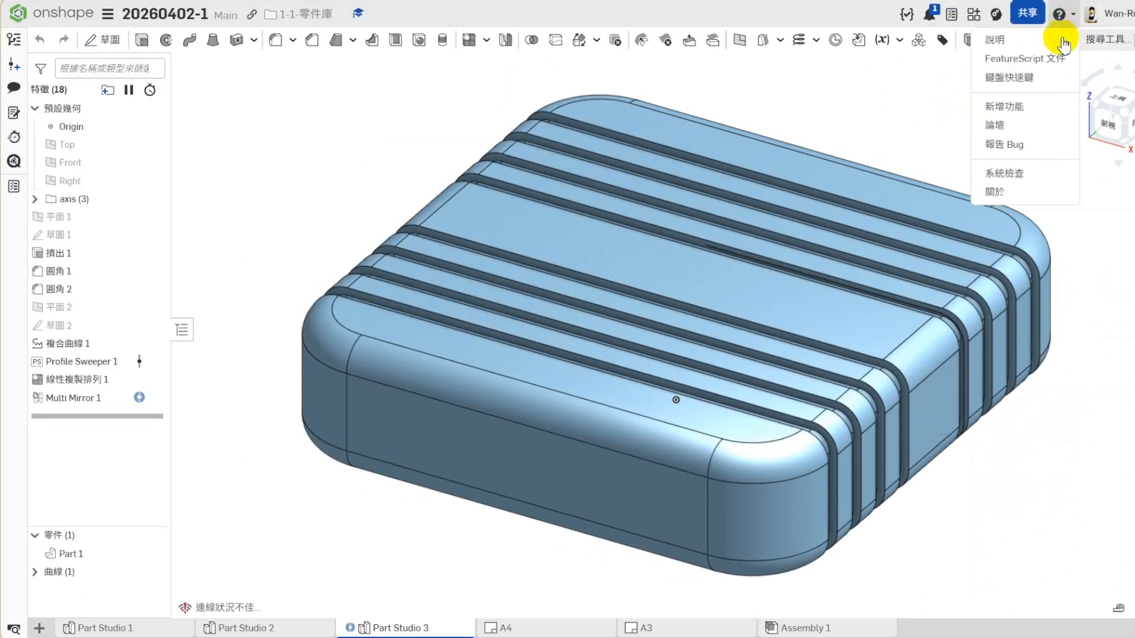
pyautogui.click(1002, 125)
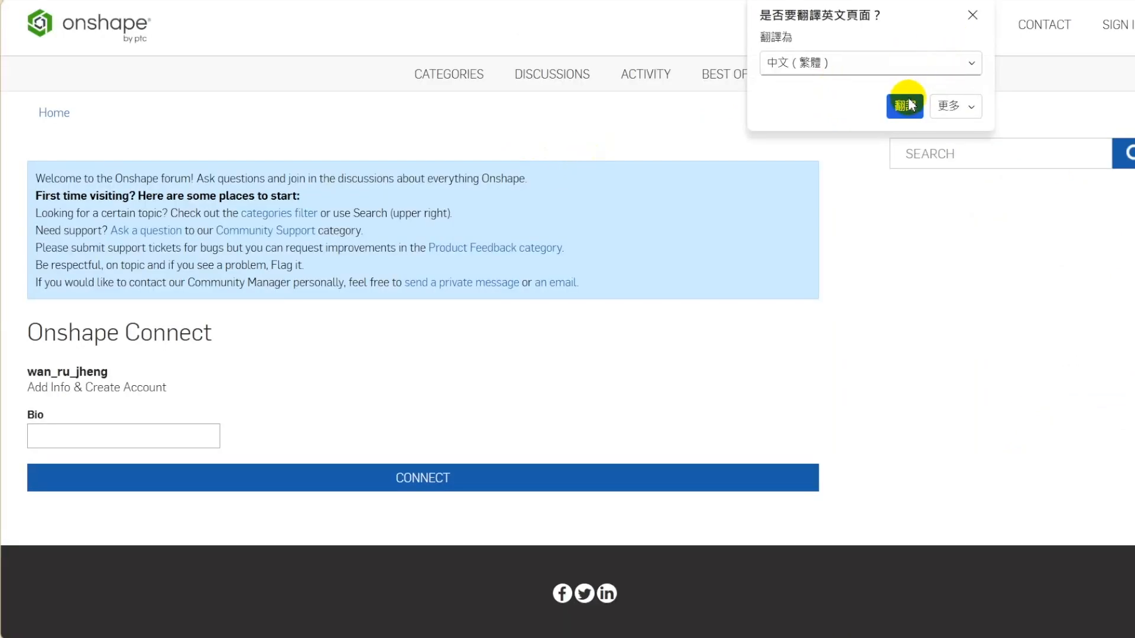
pyautogui.click(902, 101)
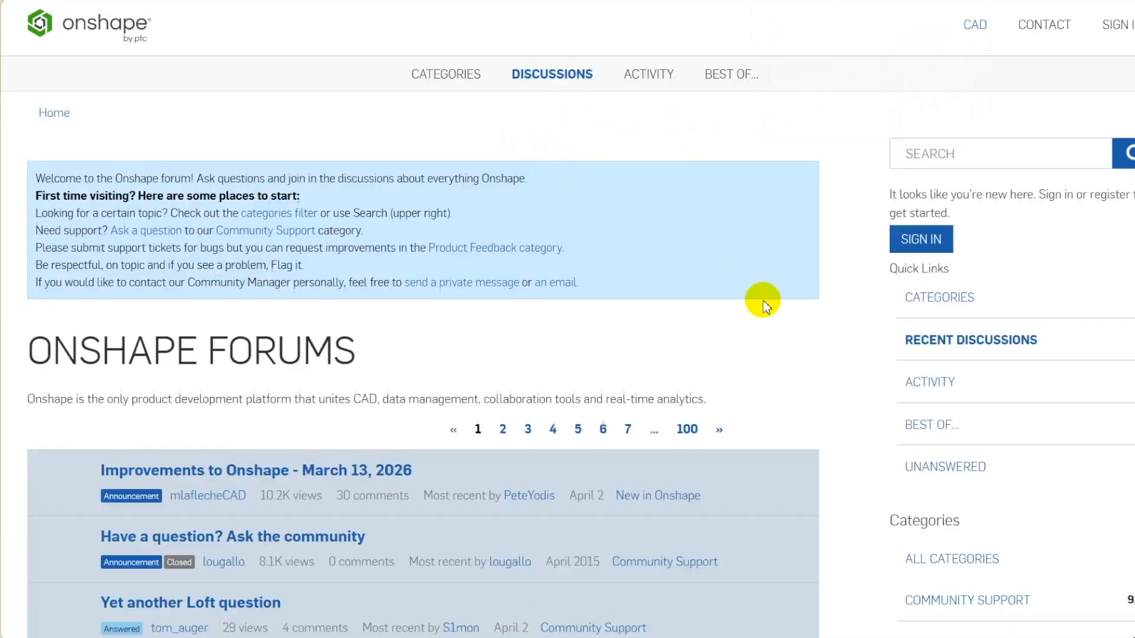
# Look through the recent discussions on the first page of the forum, including the FeatureScript and custom feature posts.
pyautogui.scroll(-4, 489, 329)
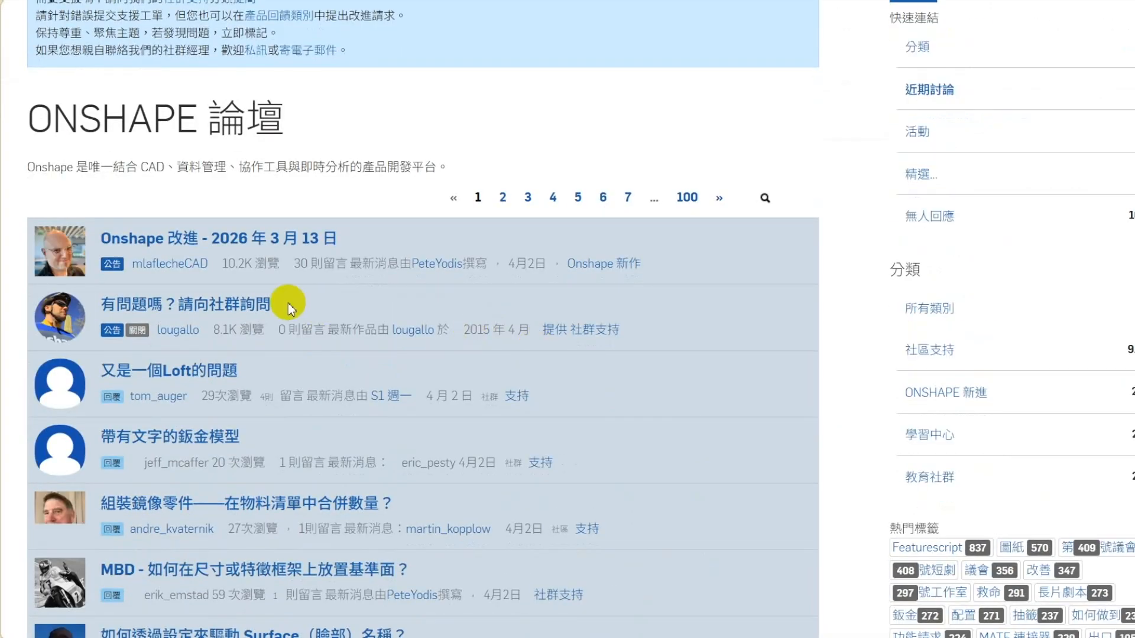
pyautogui.scroll(-1, 409, 334)
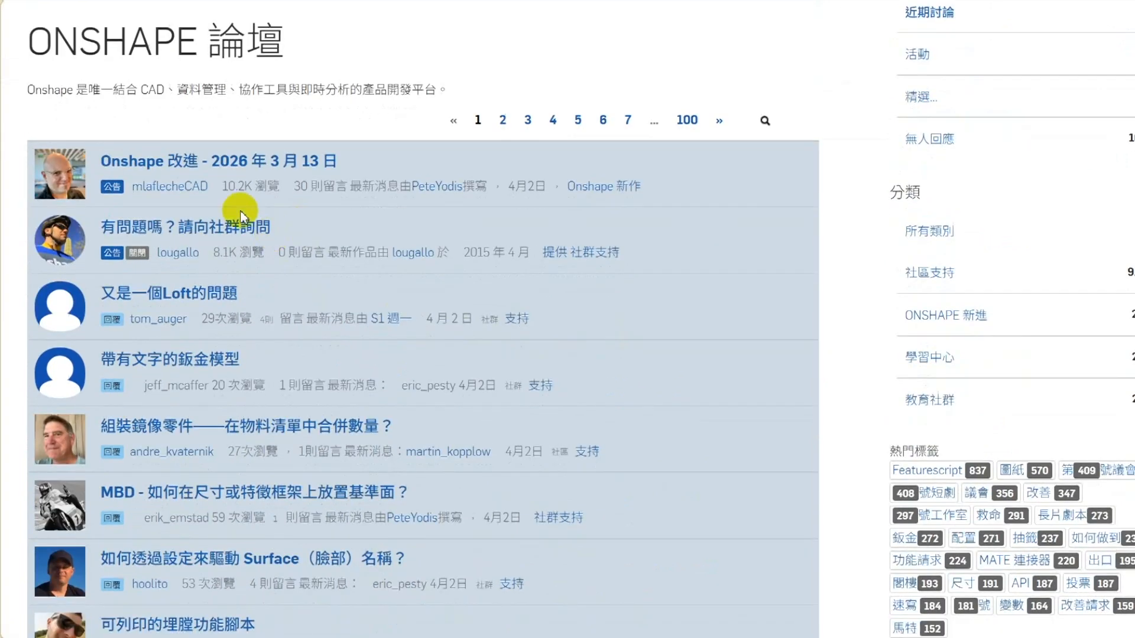
pyautogui.scroll(-1, 324, 374)
pyautogui.scroll(-1, 324, 373)
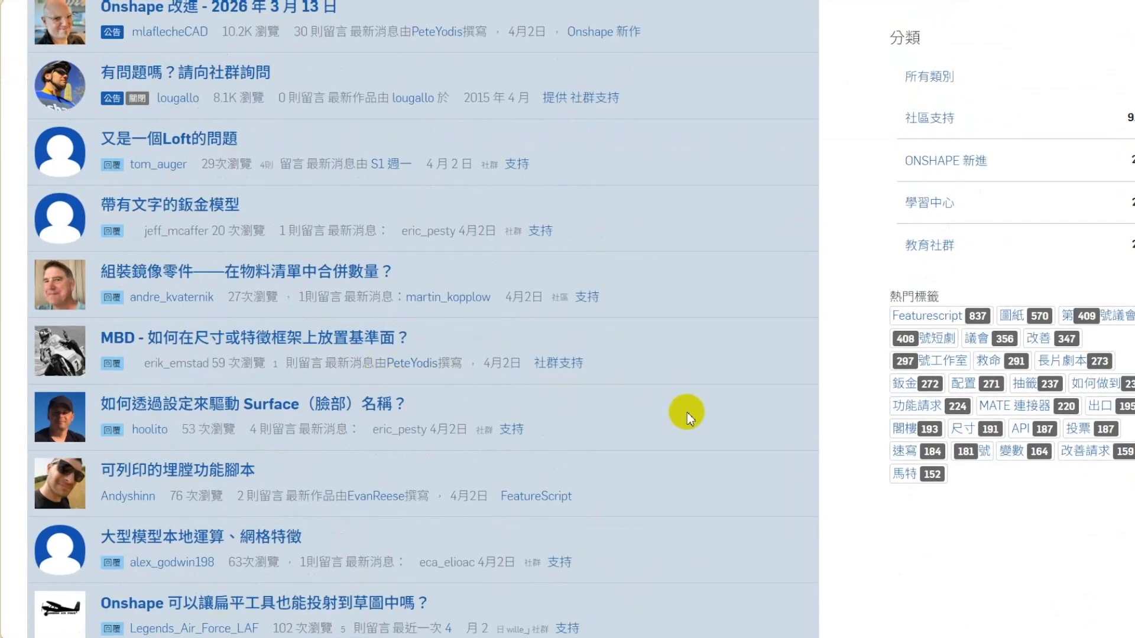
pyautogui.scroll(-4, 688, 417)
pyautogui.scroll(-4, 676, 420)
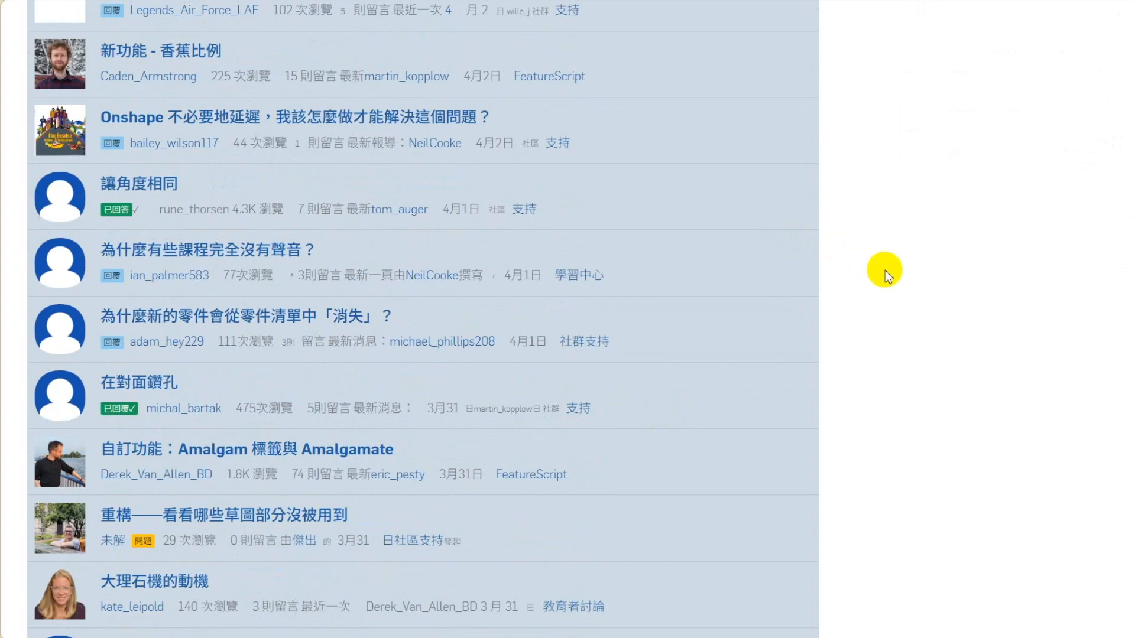
pyautogui.scroll(-4, 906, 339)
pyautogui.scroll(8, 878, 387)
pyautogui.scroll(10, 878, 384)
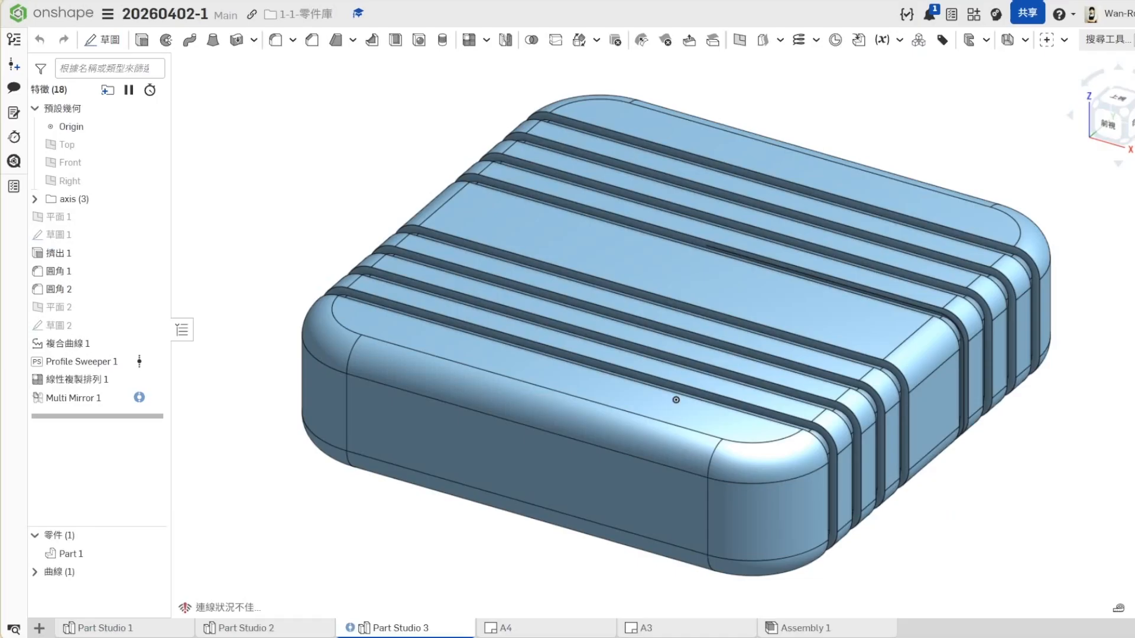
# Leave document 20260402-1 for the Onshape document list and show the public documents (公開).
pyautogui.click(19, 13)
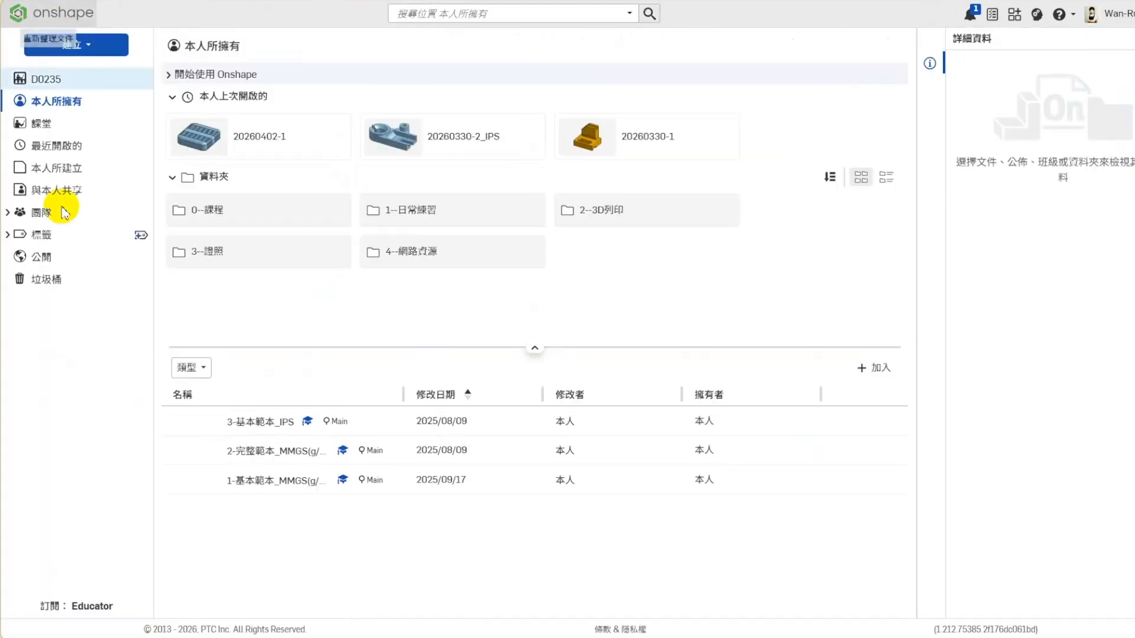
pyautogui.click(35, 260)
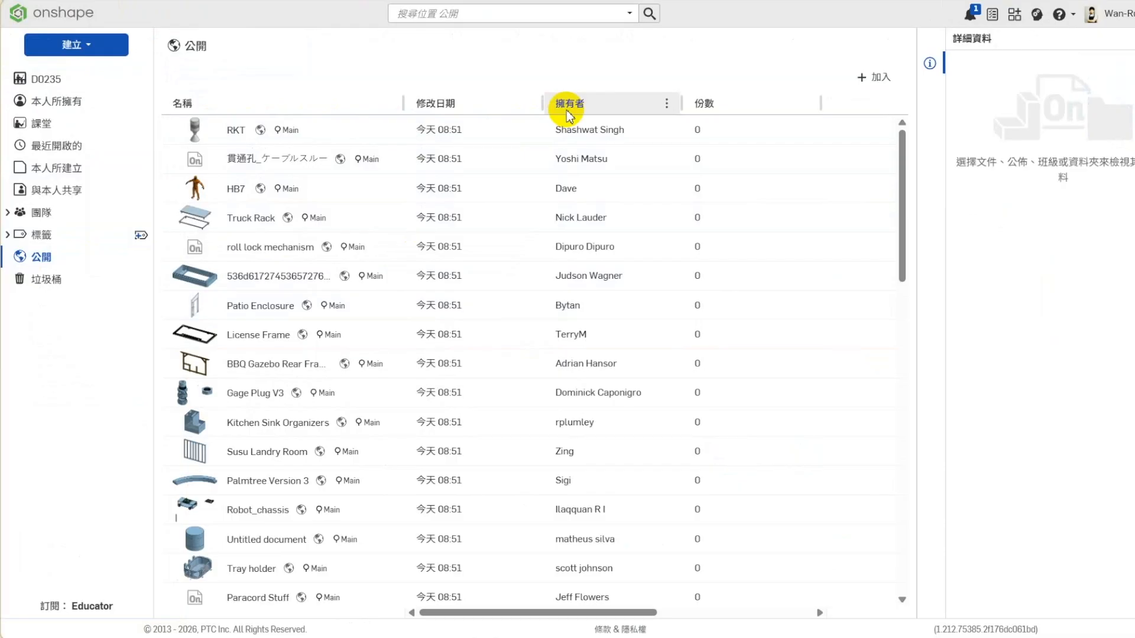
# Return to the owned documents and show the available actions for document 20260402-1, such as making it public (設為公開的).
pyautogui.click(40, 101)
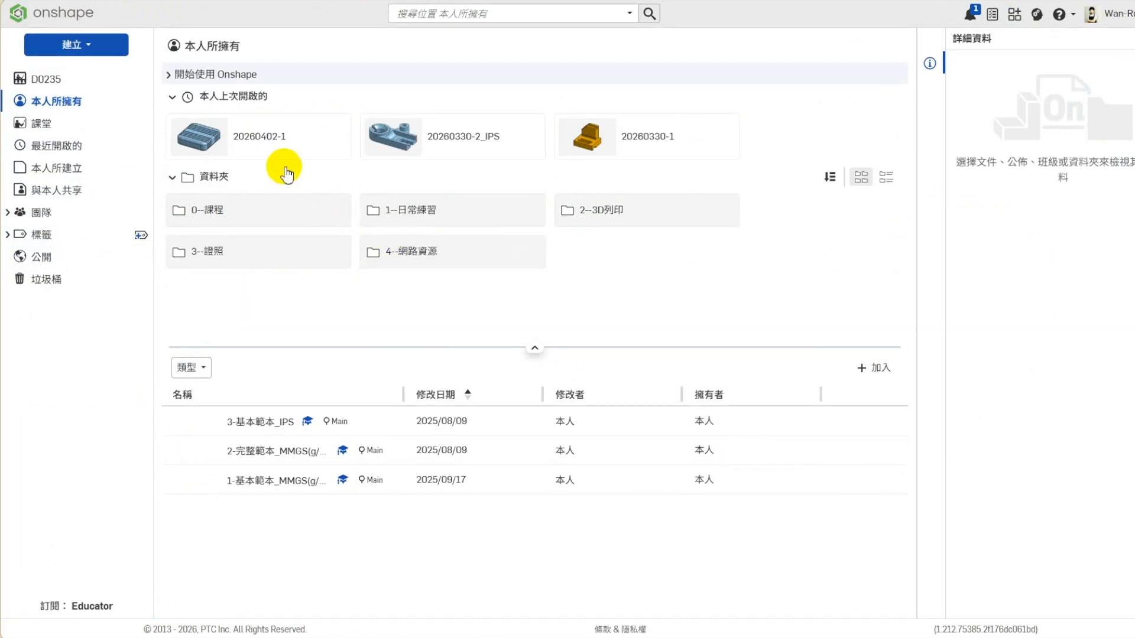
pyautogui.click(291, 134)
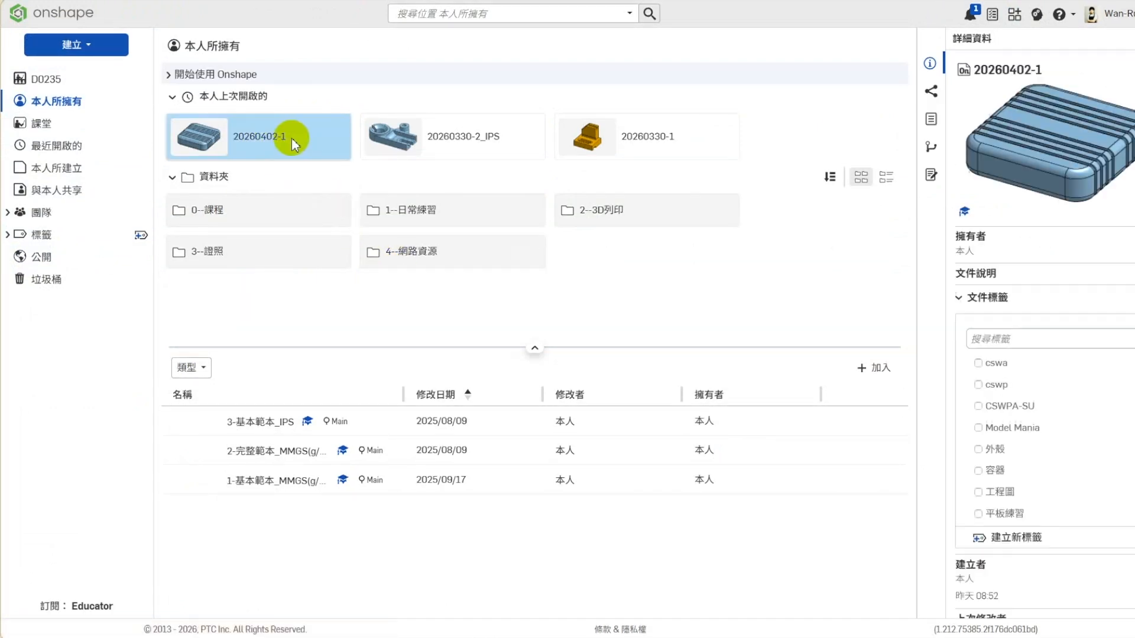
pyautogui.rightClick(285, 145)
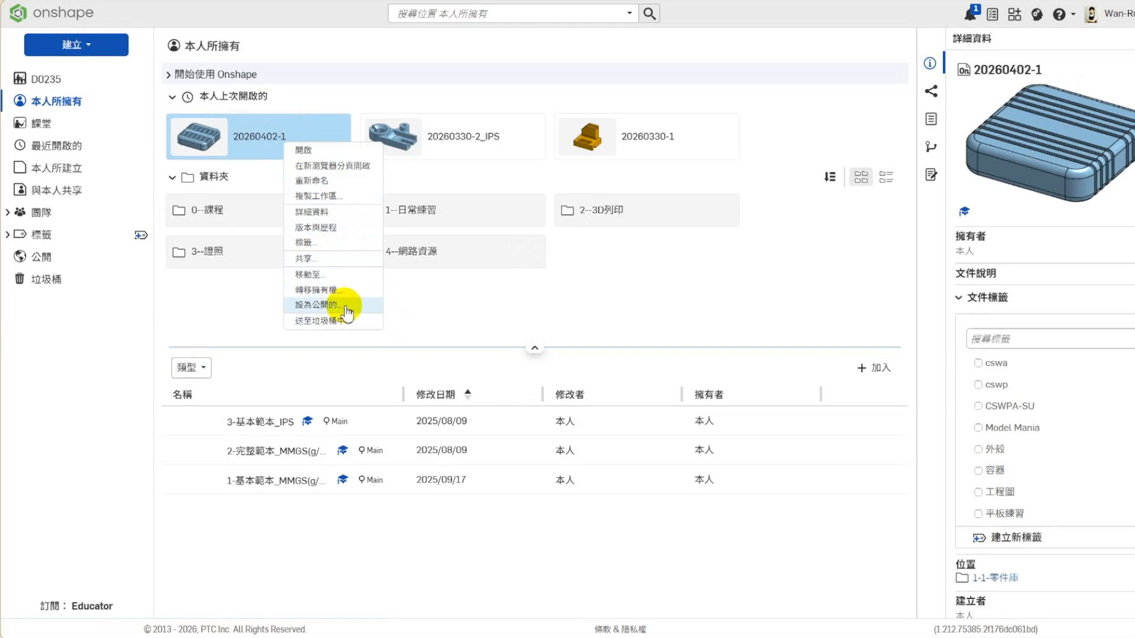
# Open the 350z build document from the public documents and examine its car chassis model.
pyautogui.click(39, 256)
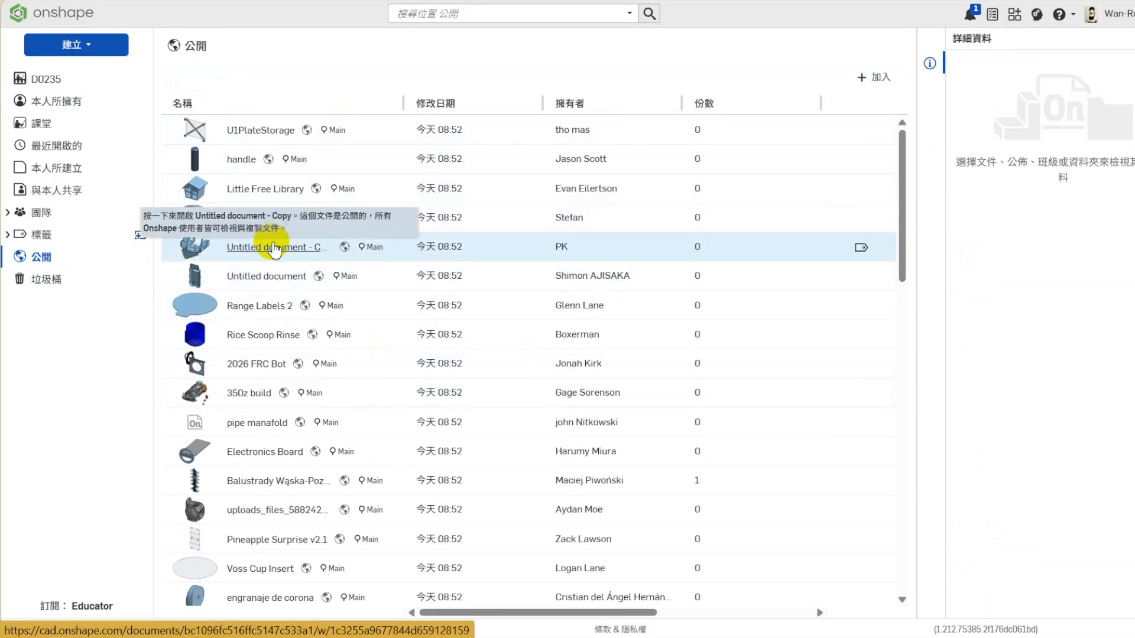
pyautogui.scroll(-1, 225, 337)
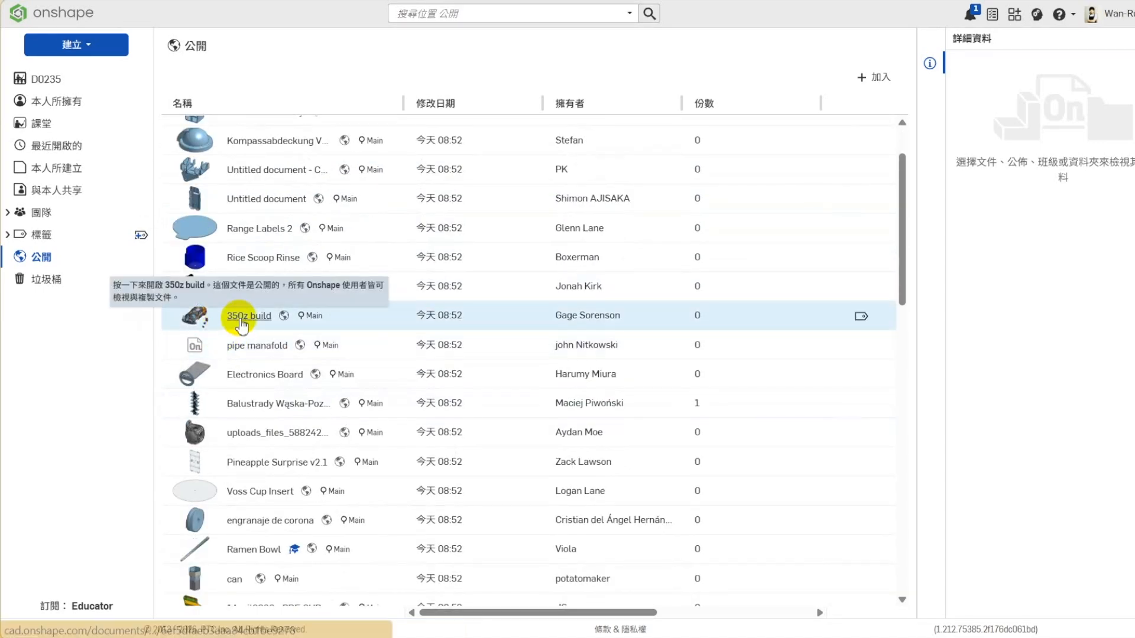
pyautogui.click(257, 325)
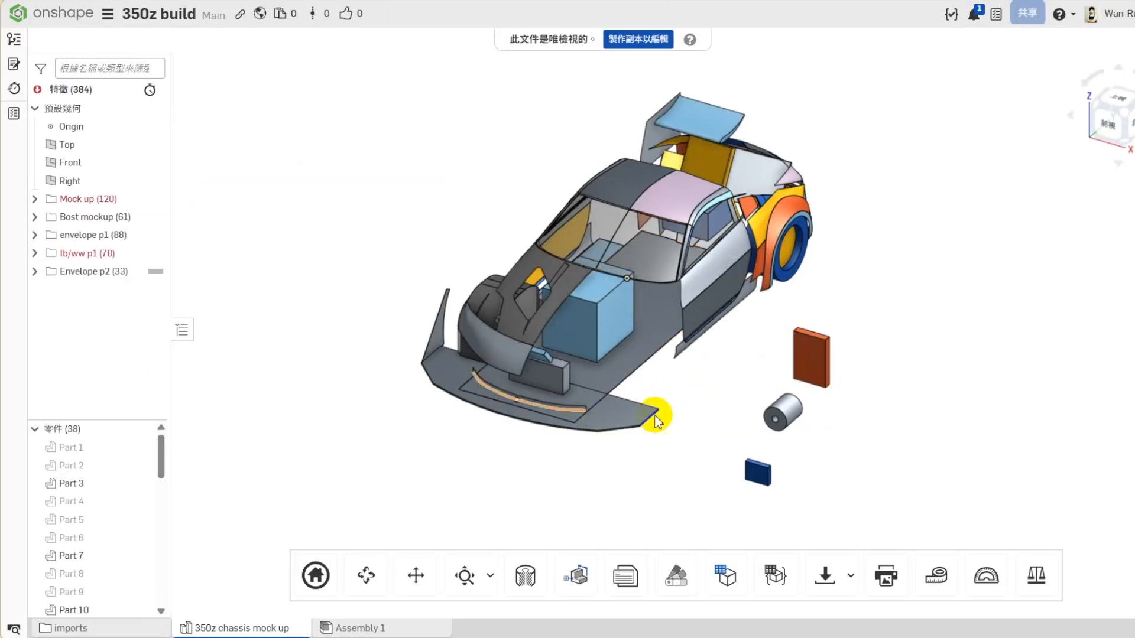
pyautogui.scroll(2, 689, 416)
pyautogui.scroll(-2, 664, 418)
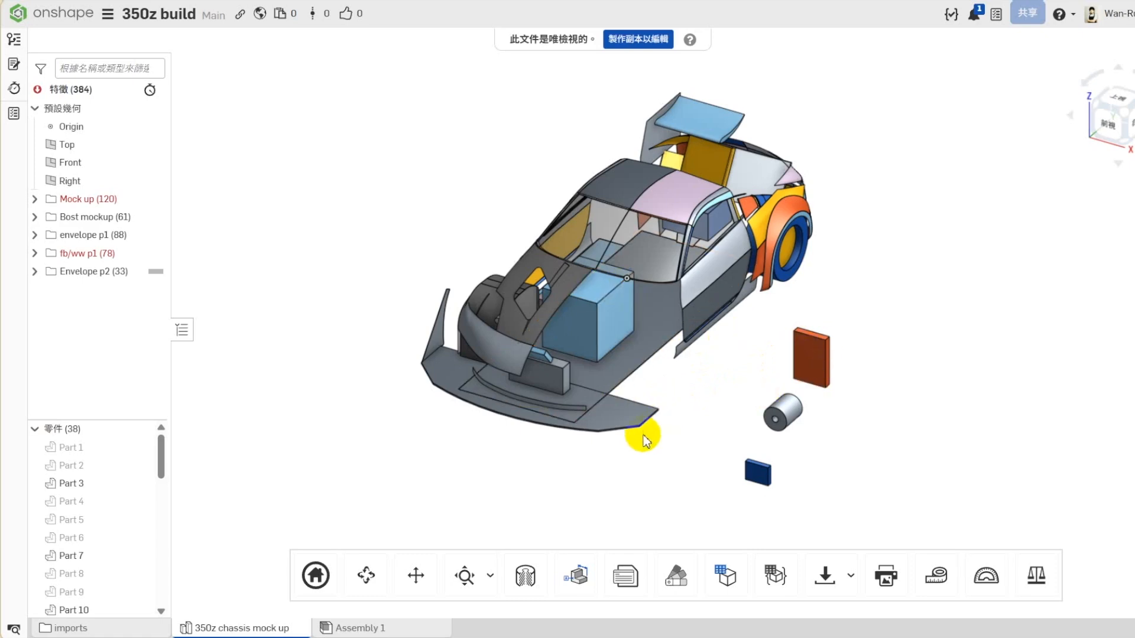
pyautogui.moveTo(643, 436); pyautogui.dragTo(636, 435, button='middle')
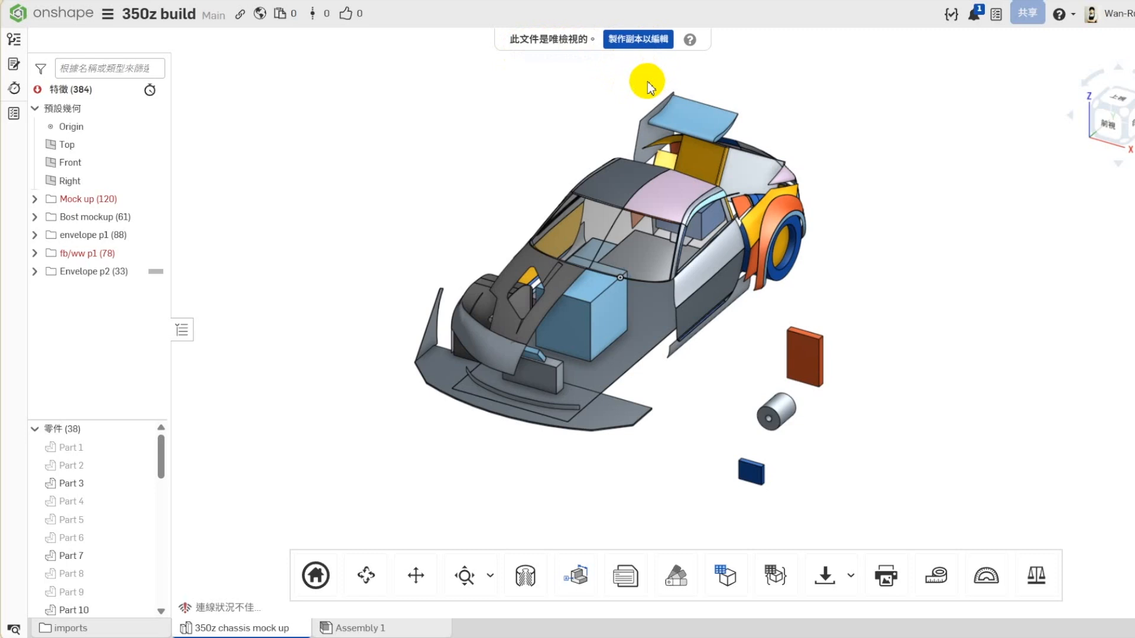
# Return to the public documents and browse further down the list of shared models.
pyautogui.click(52, 16)
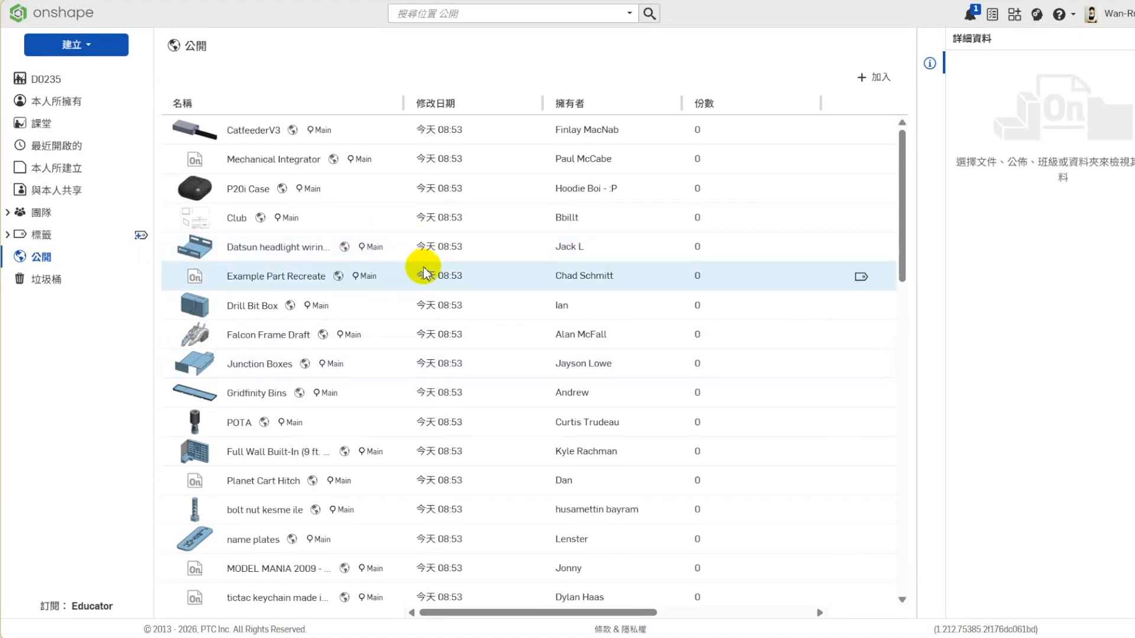
pyautogui.scroll(-1, 355, 315)
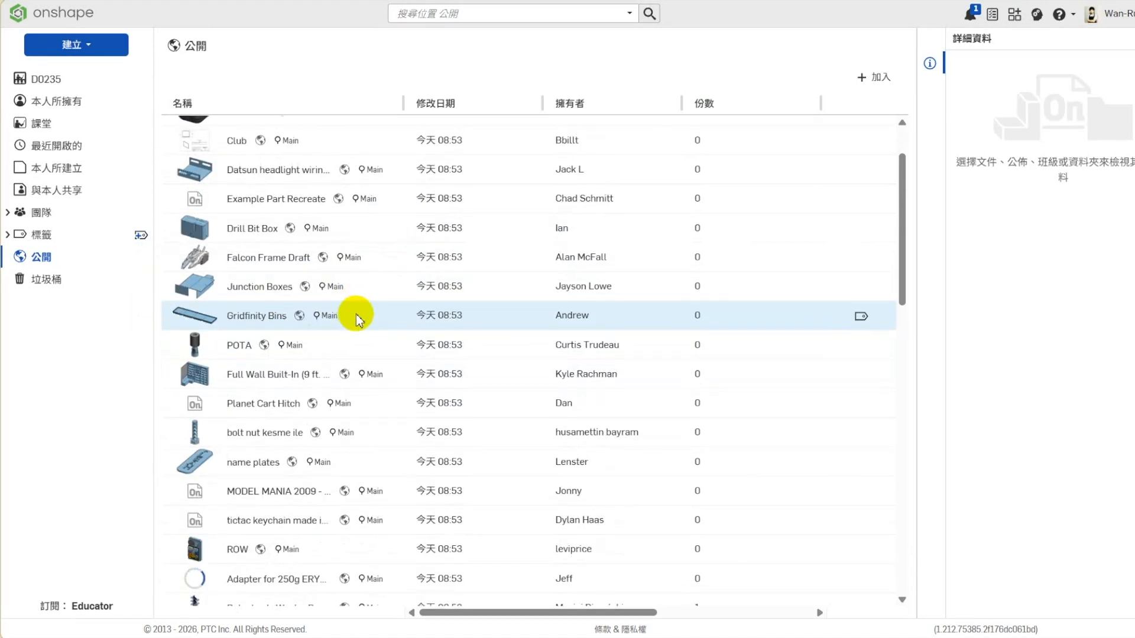
pyautogui.scroll(-3, 368, 334)
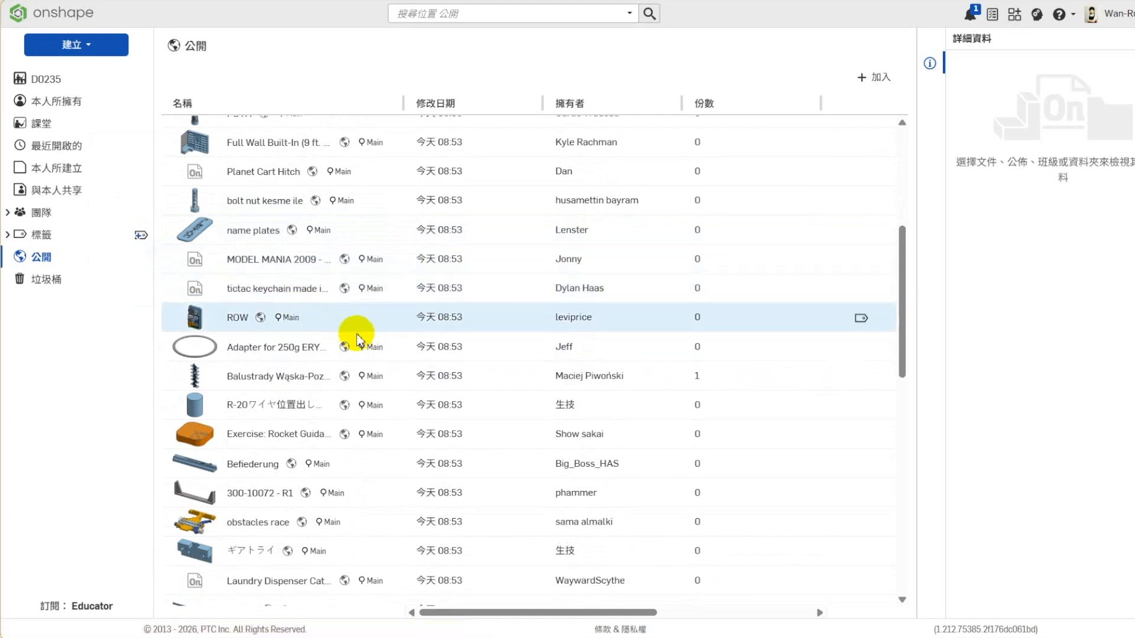
pyautogui.scroll(-1, 269, 303)
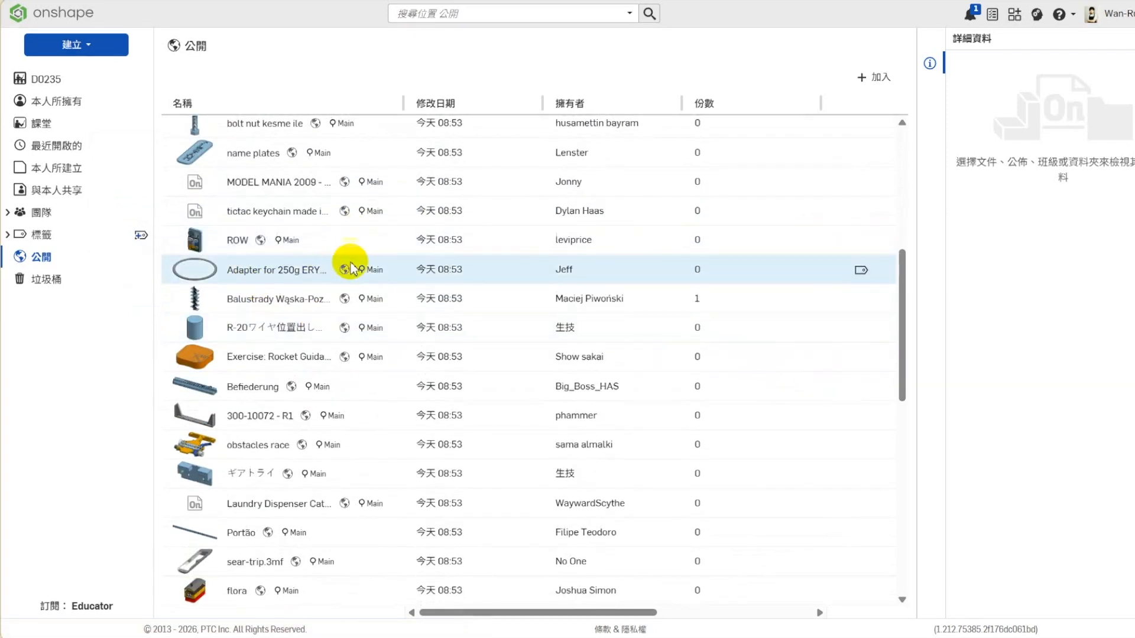
pyautogui.scroll(-1, 329, 344)
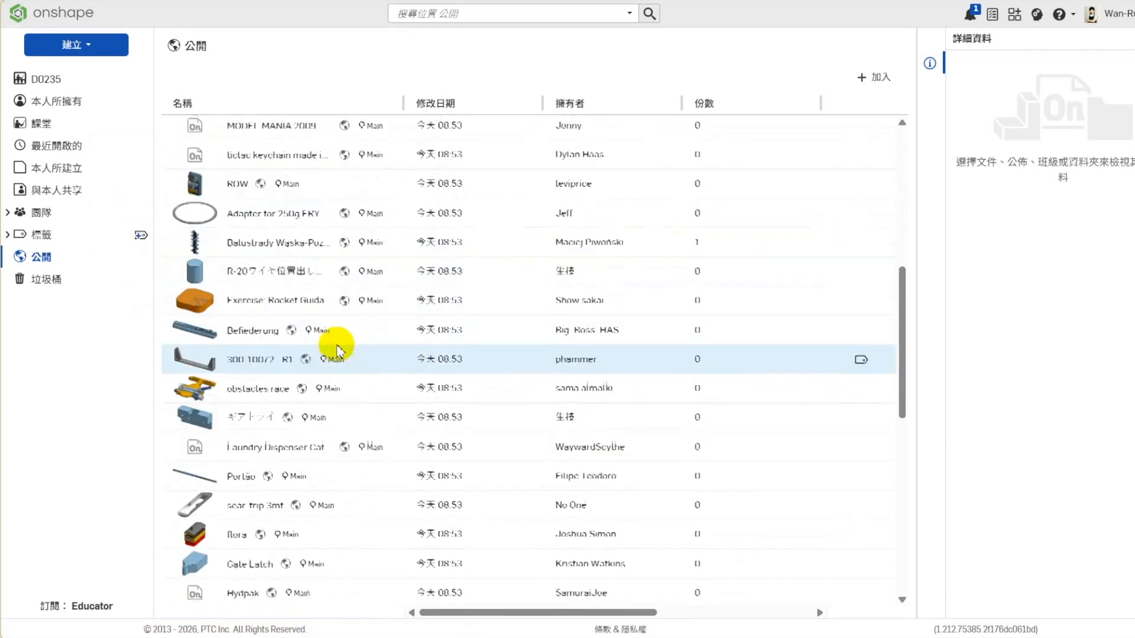
pyautogui.scroll(-6, 330, 369)
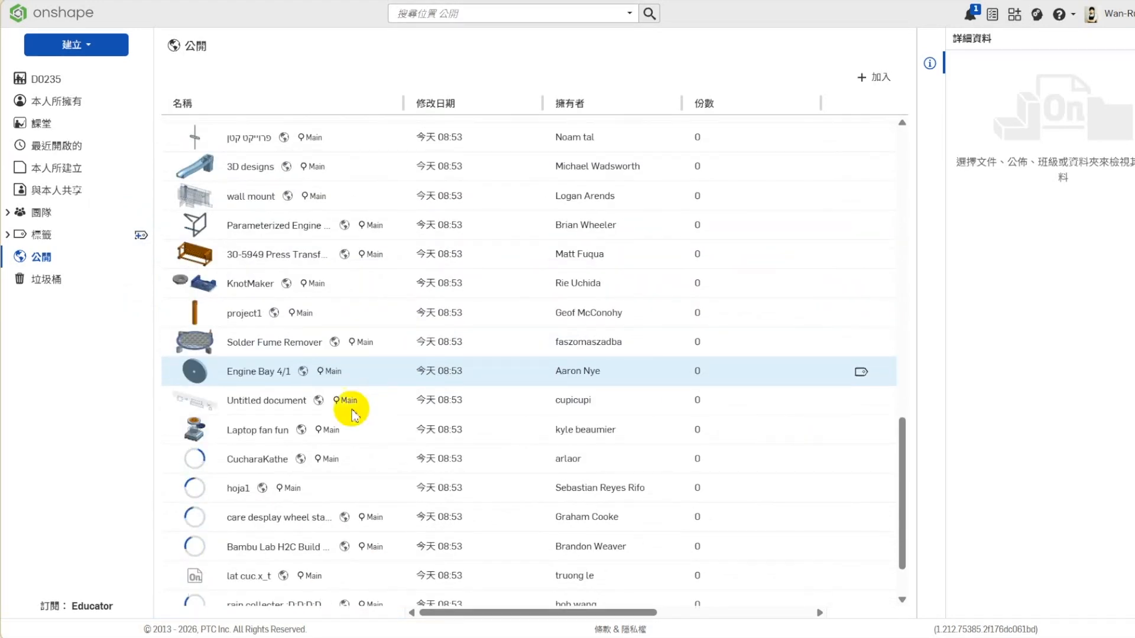
pyautogui.scroll(-1, 236, 319)
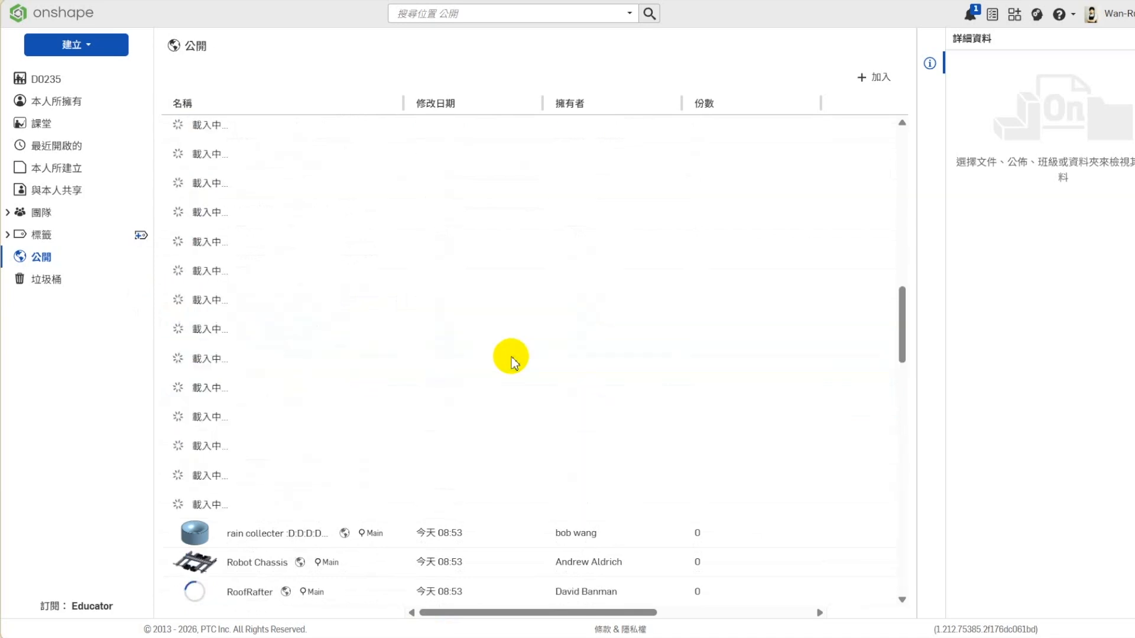